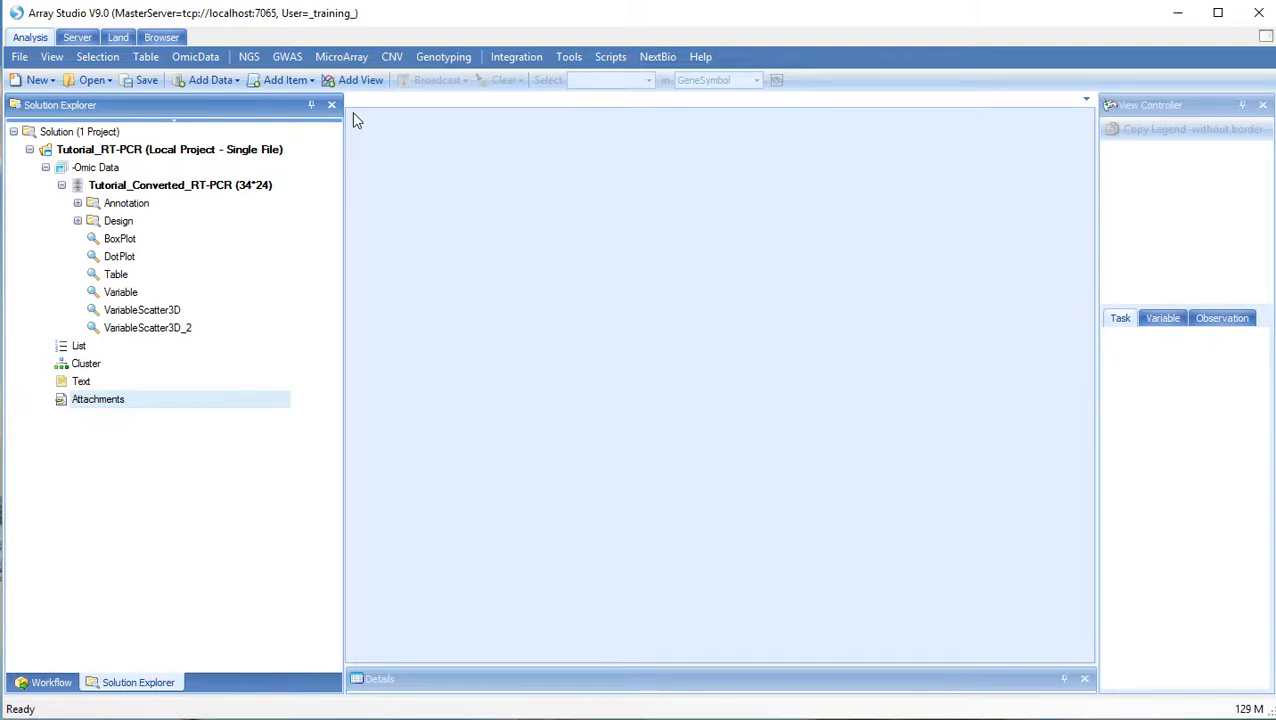
Step: Start a Principal Component Analysis of the Tutorial_Converted_RT-PCR data and name its output myPCA_allSamples
left_click(341, 57)
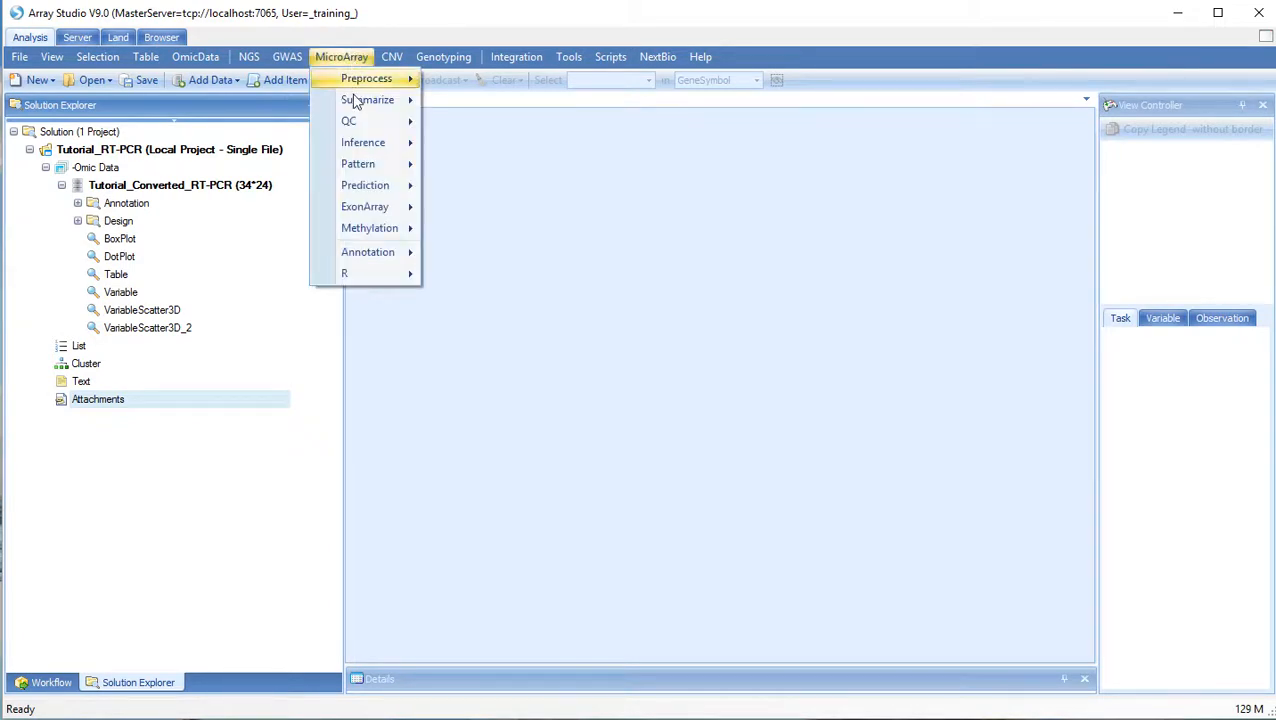
mouse_move(362, 122)
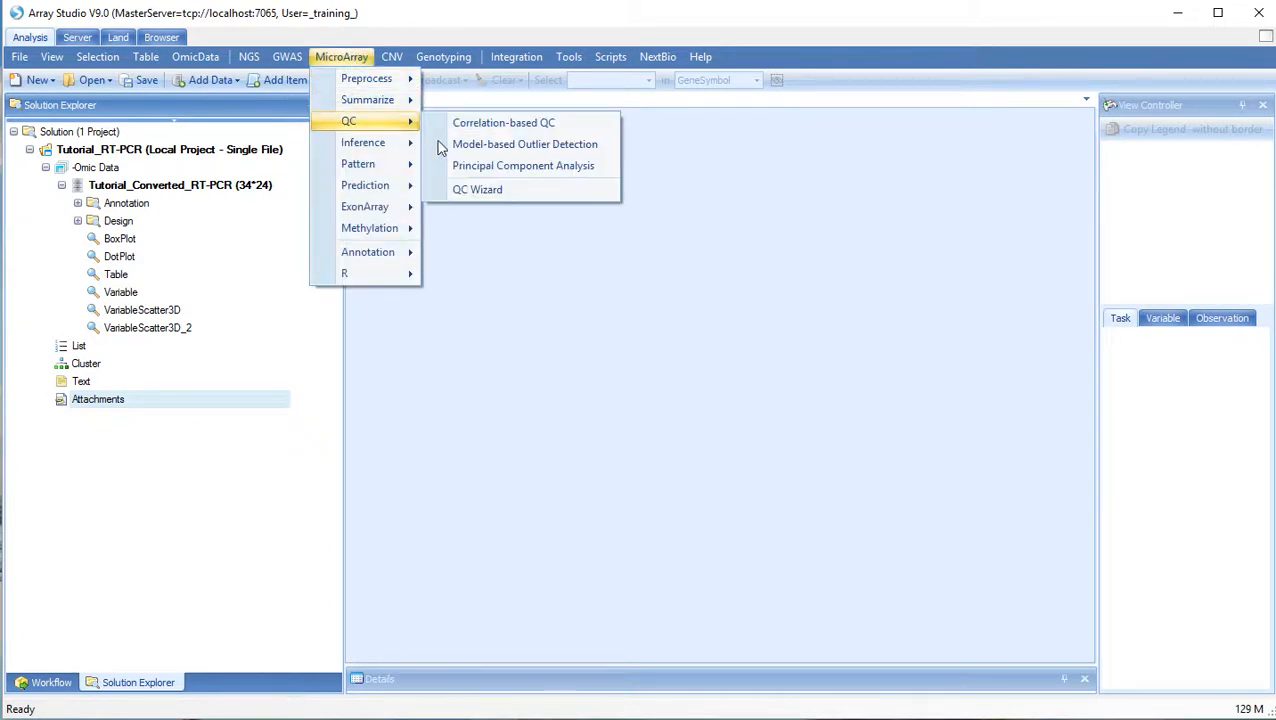
left_click(467, 166)
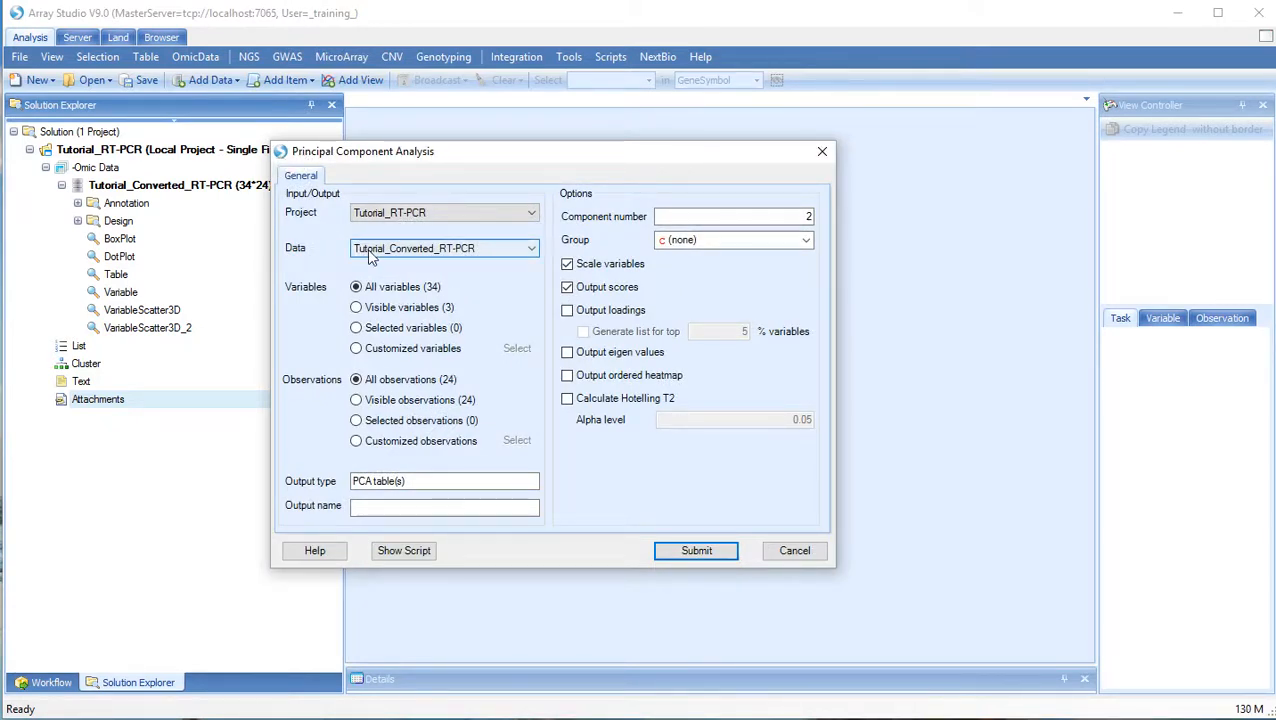
left_click(383, 507)
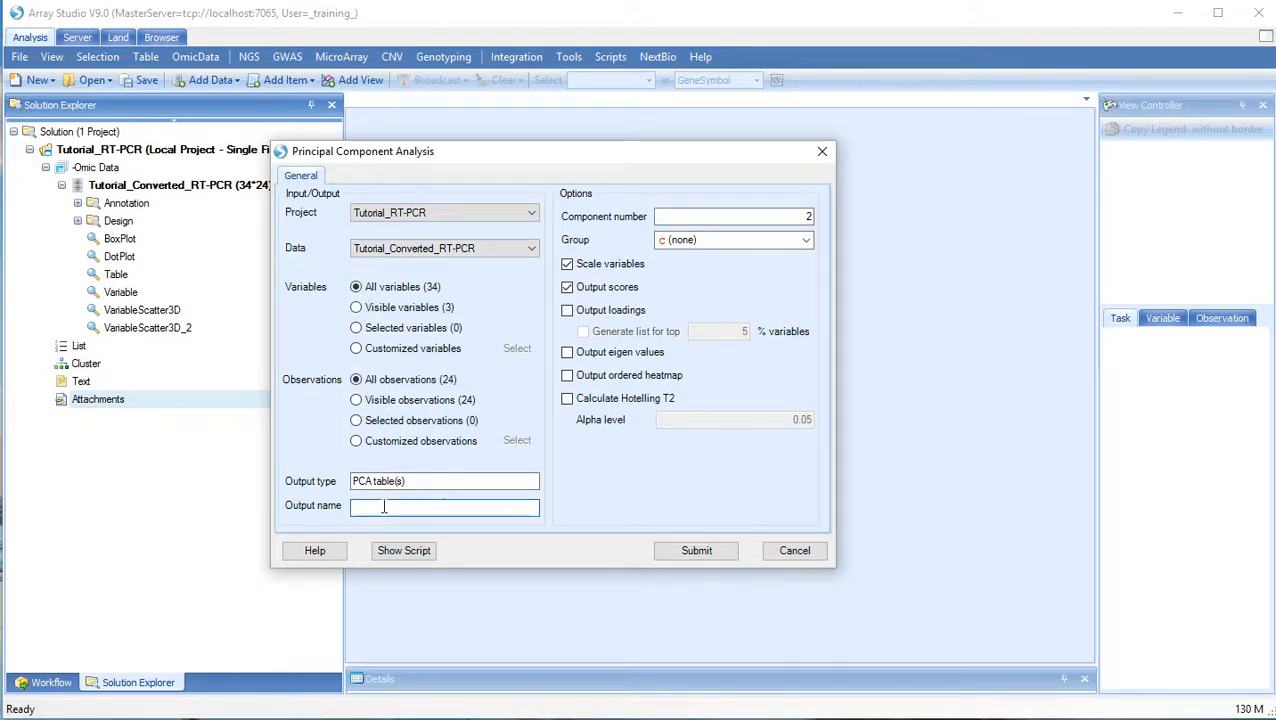
type("m")
type("yPCR")
type("A")
type("_al")
type("lSample")
type("s")
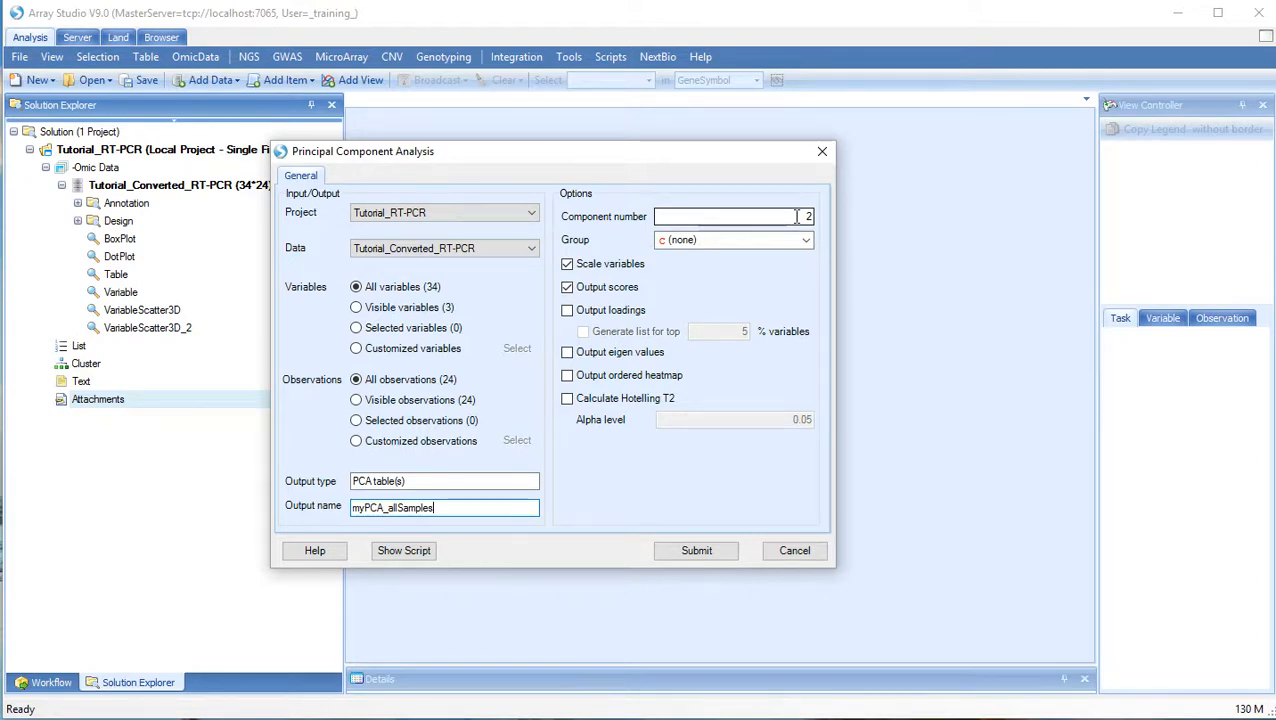
Step: Set the component number to 3, group by Source Tissue_Group, and run the principal component analysis
left_click_drag(797, 216, 820, 220)
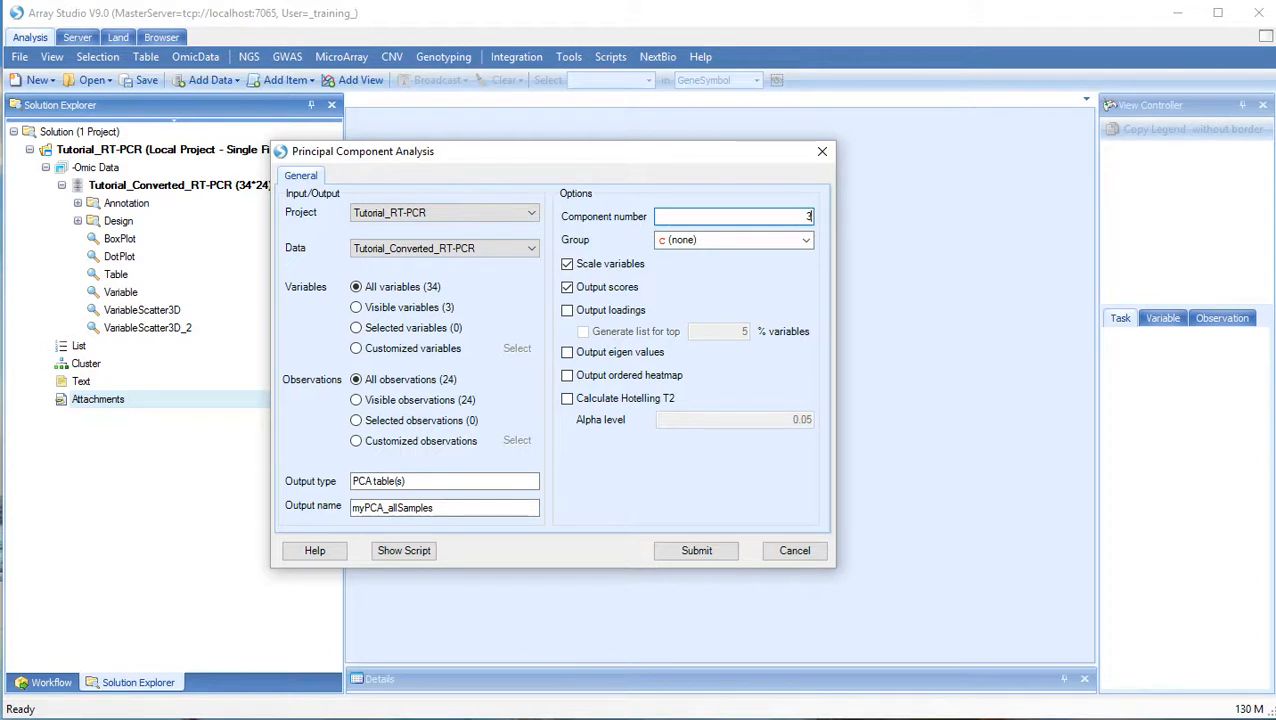
left_click(806, 241)
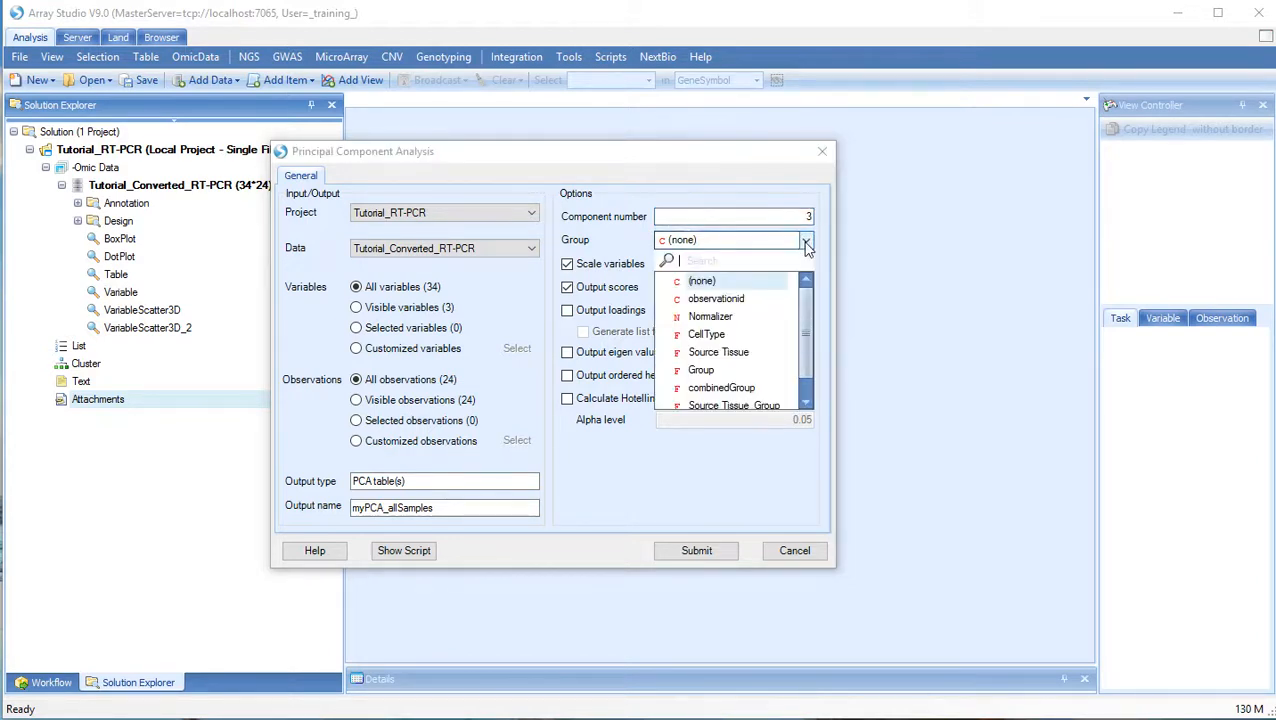
scroll(800, 293, "down", 1)
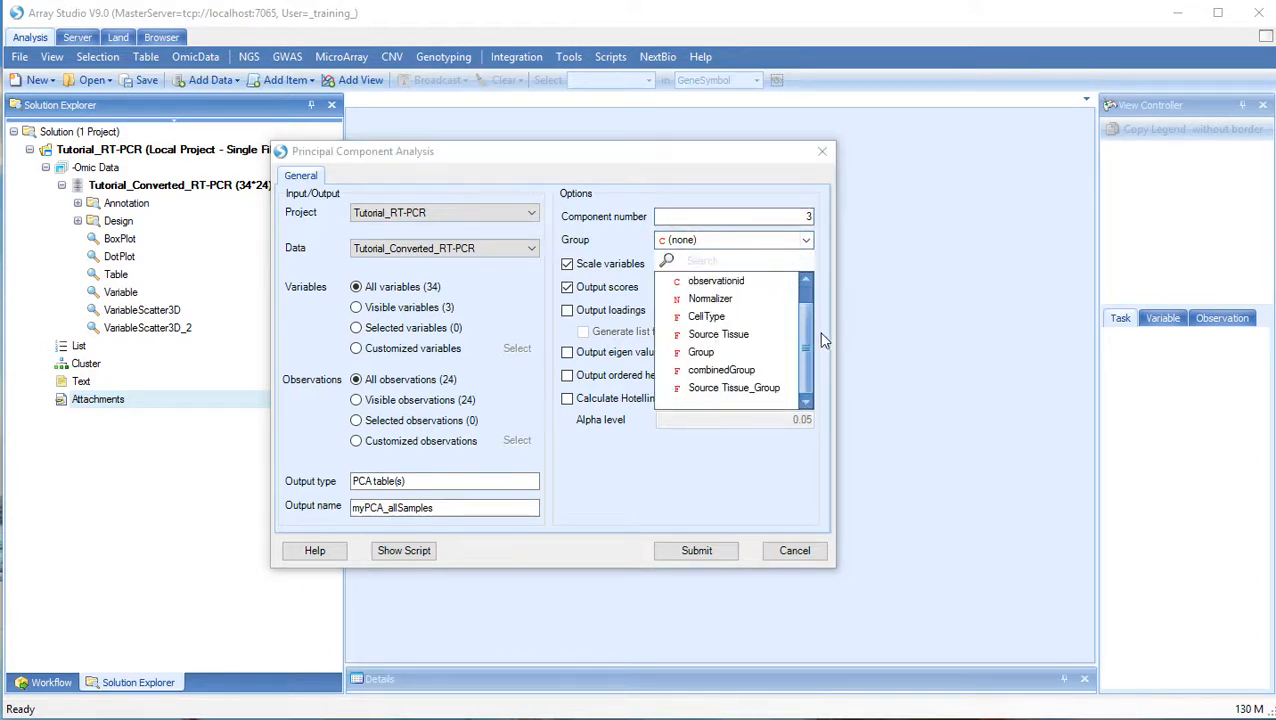
left_click(771, 390)
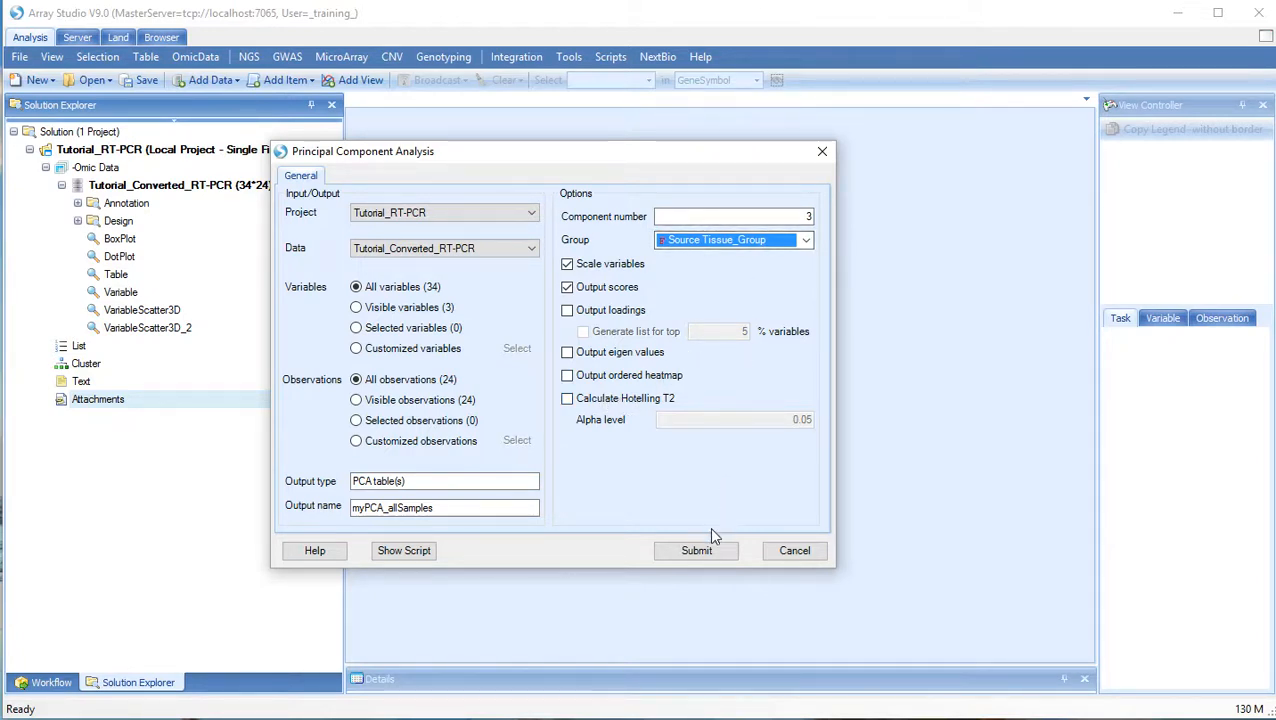
left_click(697, 551)
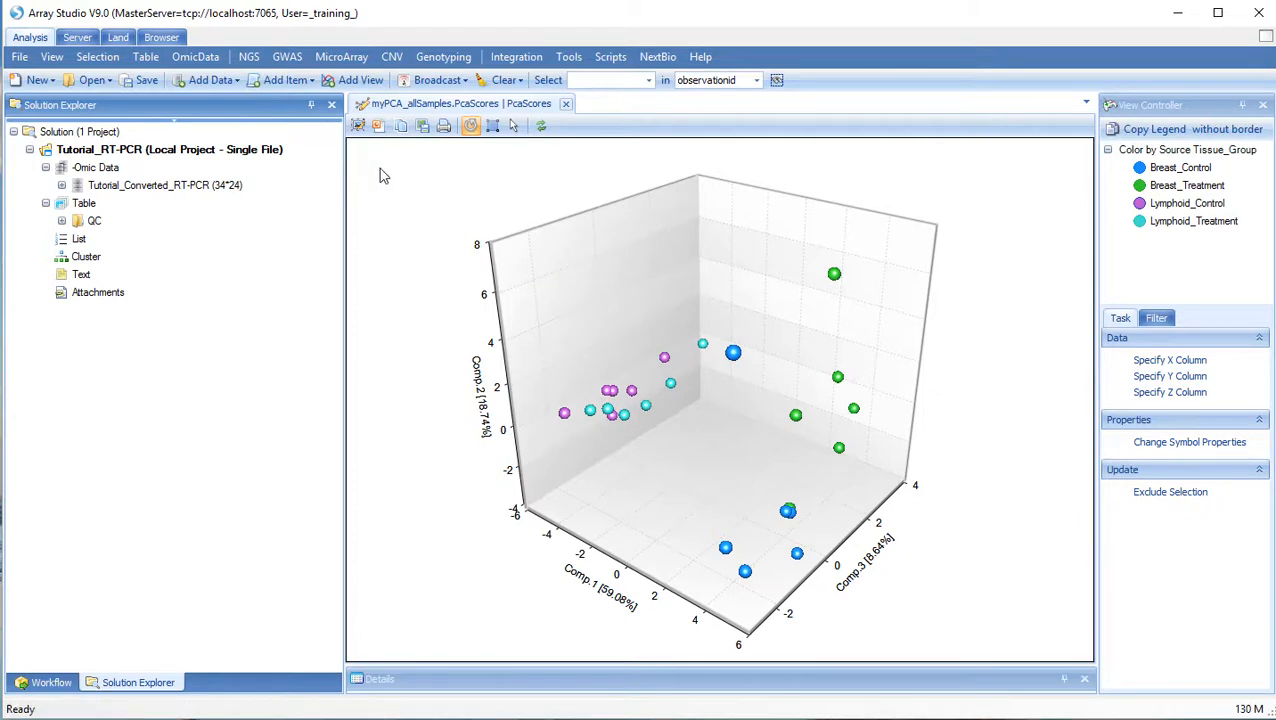
Step: Select the outlier samples Breast6 and BreastTreatment3 in the 3D PCA plot, review their details, and exclude them from the analysis
left_click_drag(556, 456, 524, 386)
left_click_drag(621, 401, 710, 390)
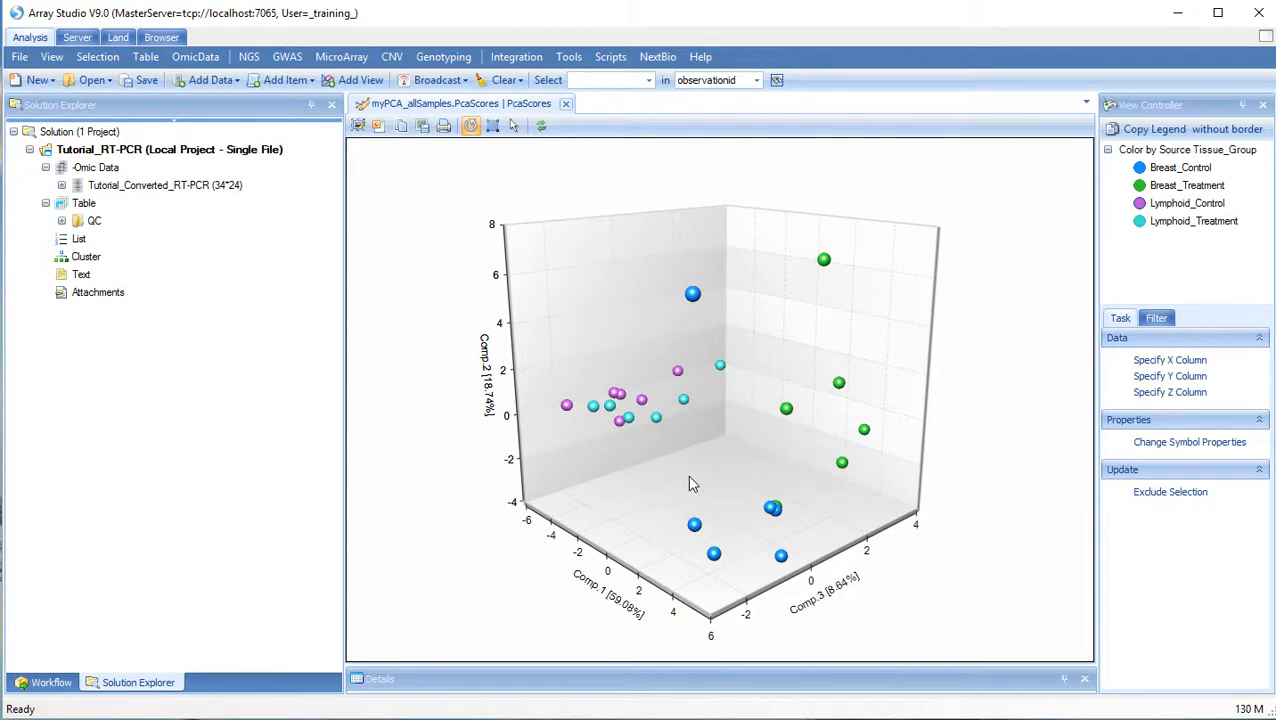
left_click(514, 128)
left_click(693, 295)
left_click(823, 260)
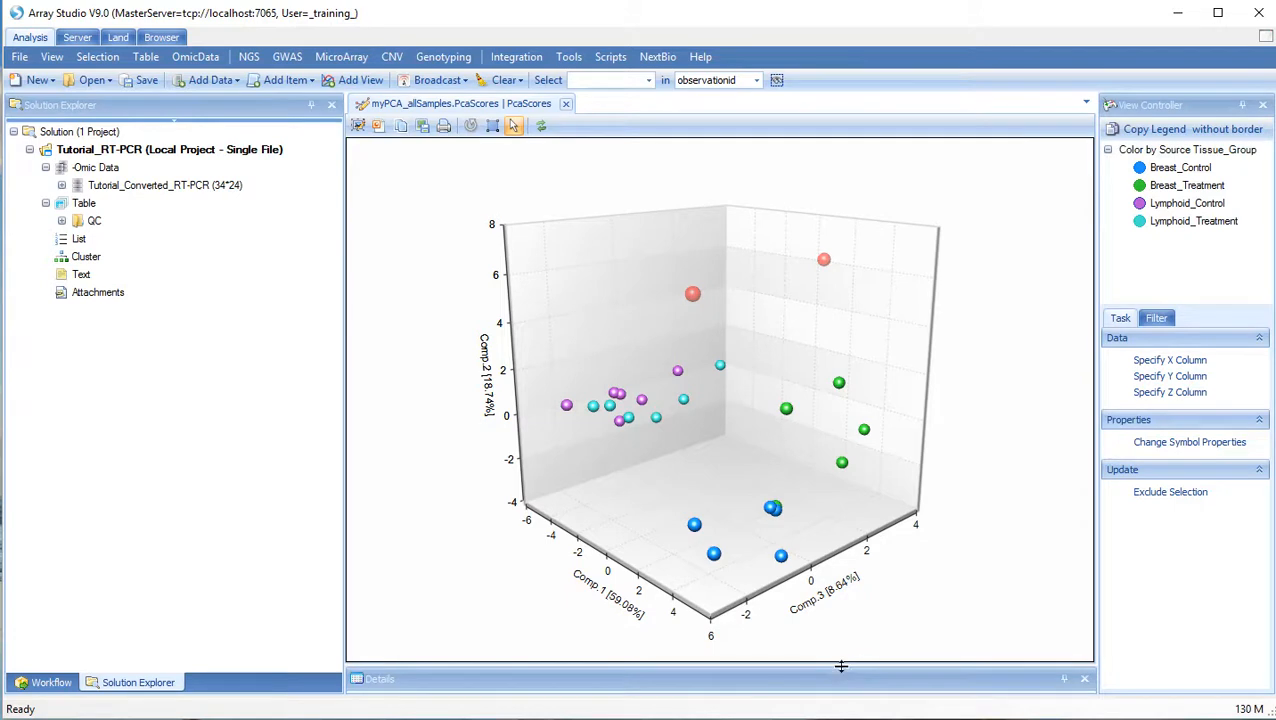
left_click_drag(840, 668, 823, 464)
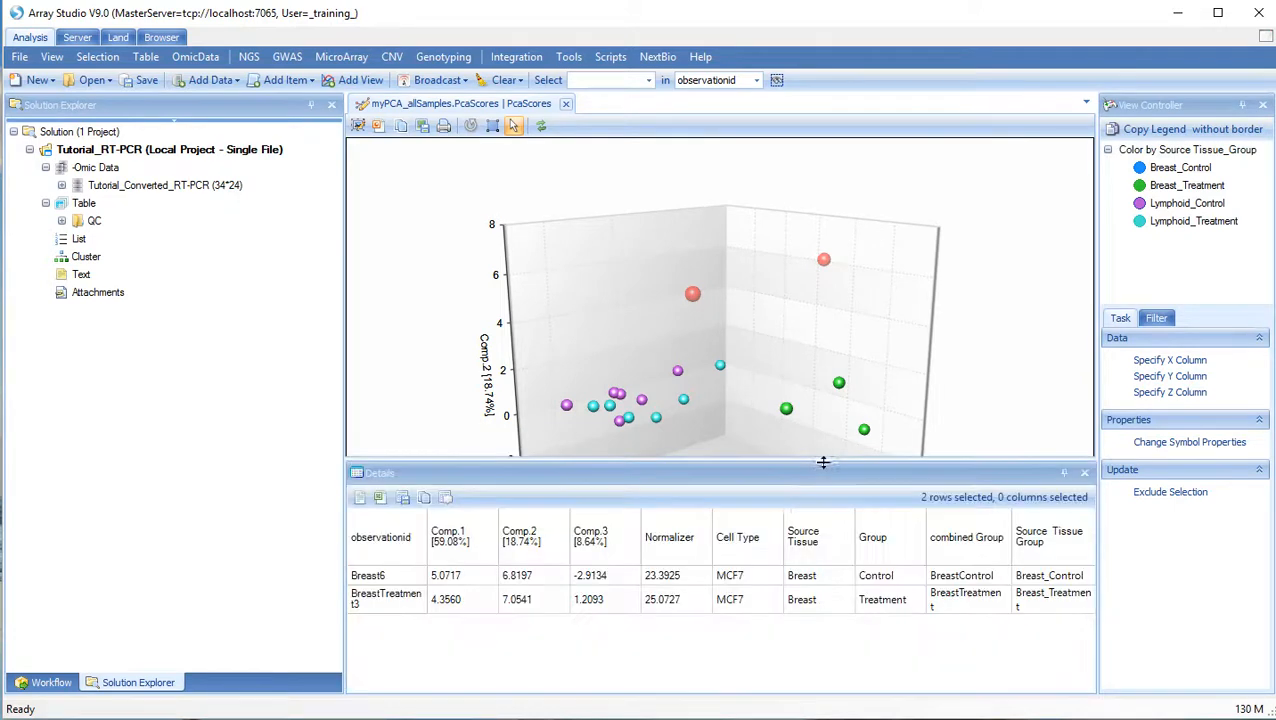
left_click(410, 603)
left_click(378, 580)
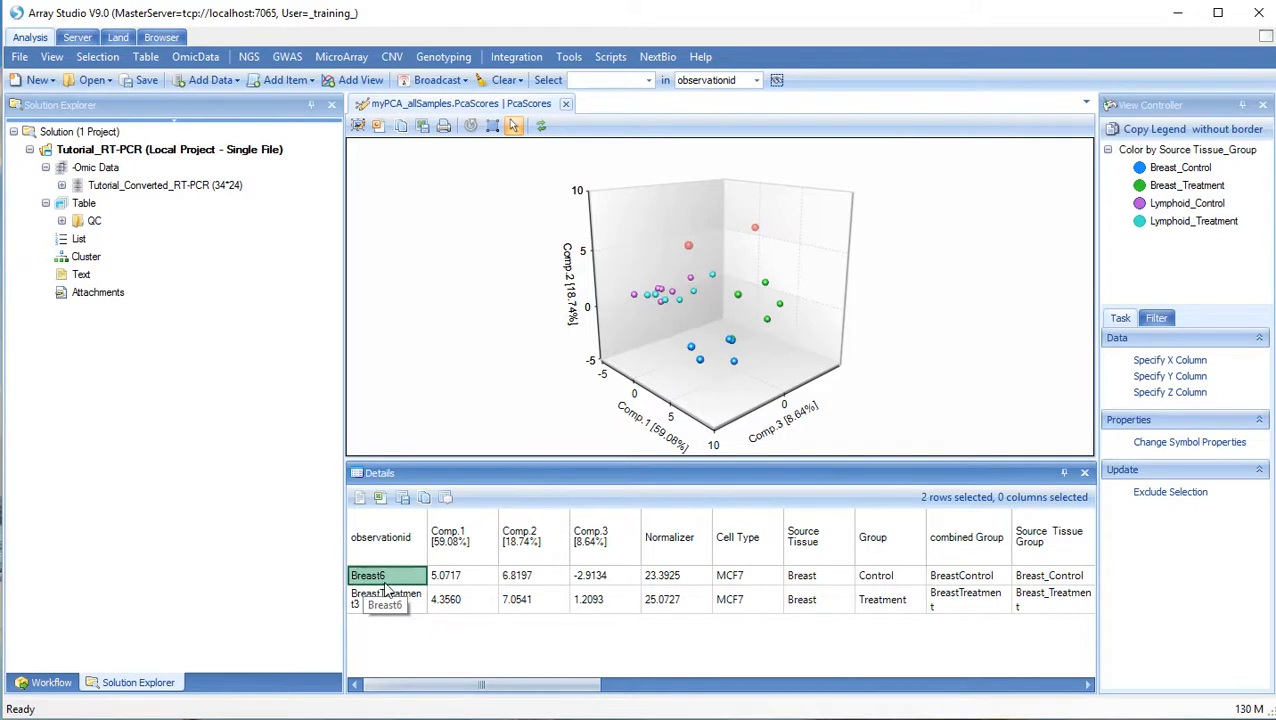
left_click(384, 598)
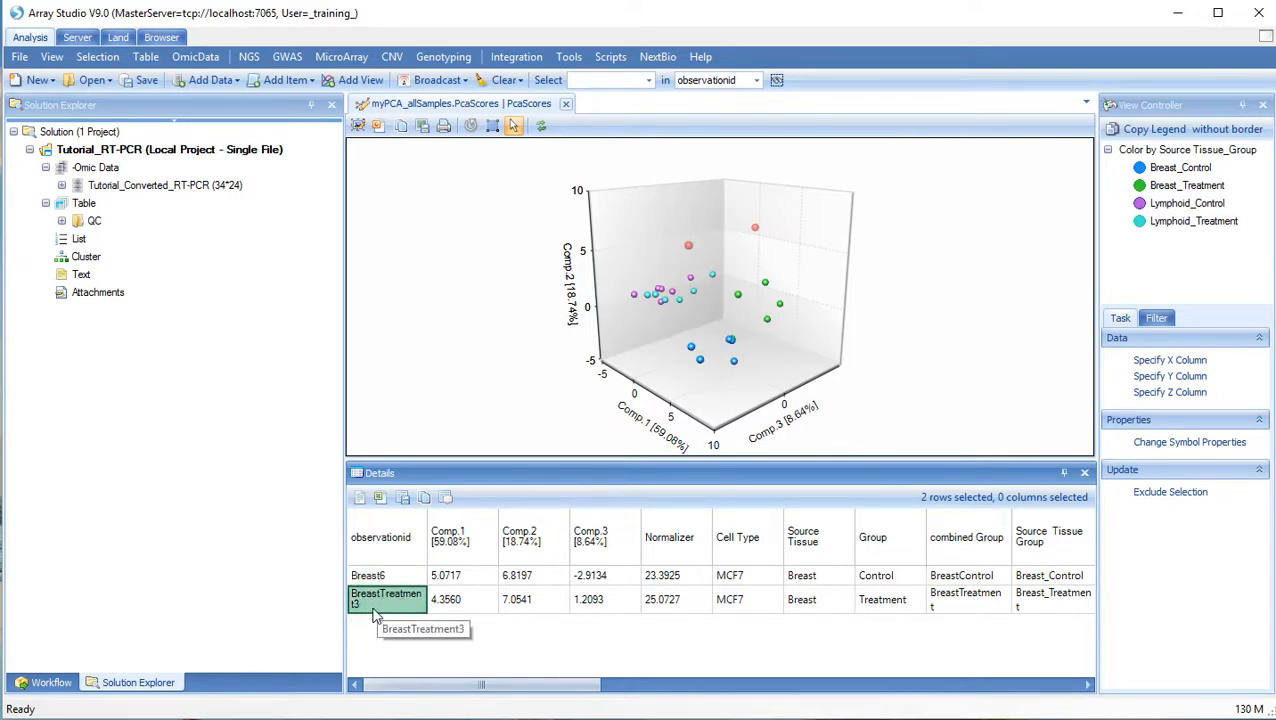
left_click(1156, 493)
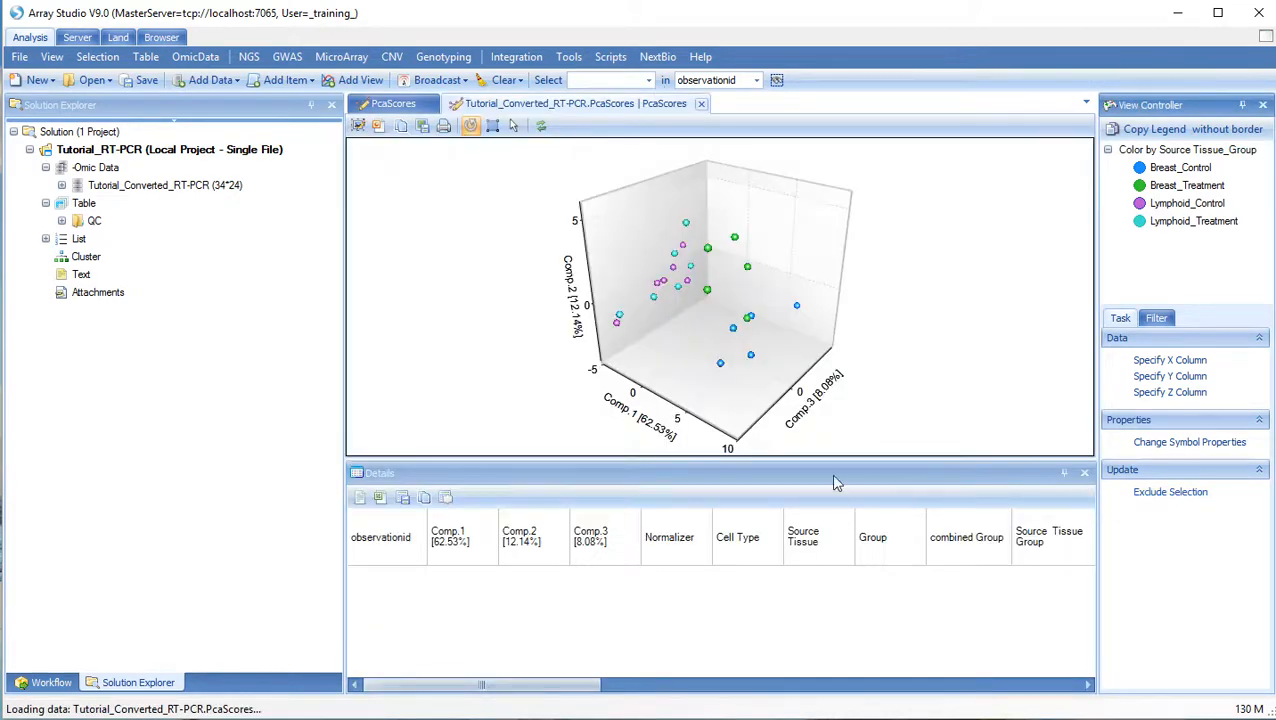
Step: Review the sample names in the Tutorial_Converted_RT-PCR.Observation22 list and examine the recalculated 3D PCA plot
left_click(45, 239)
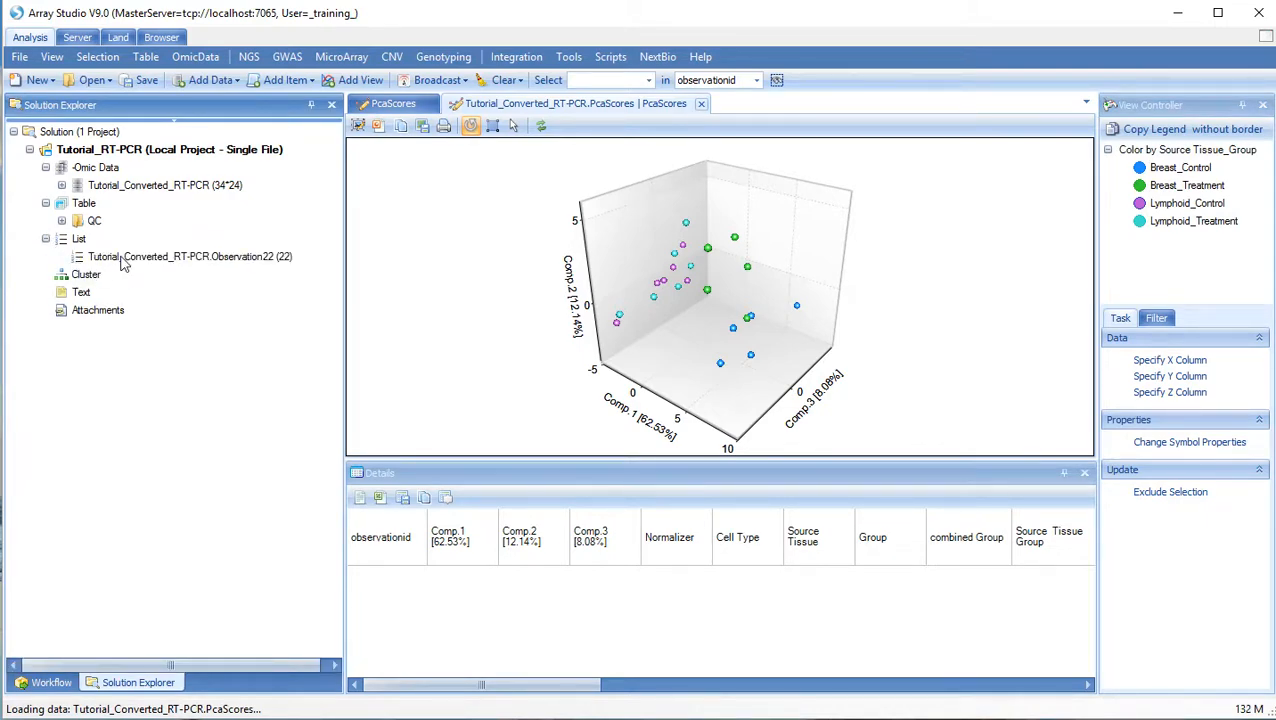
double_click(123, 262)
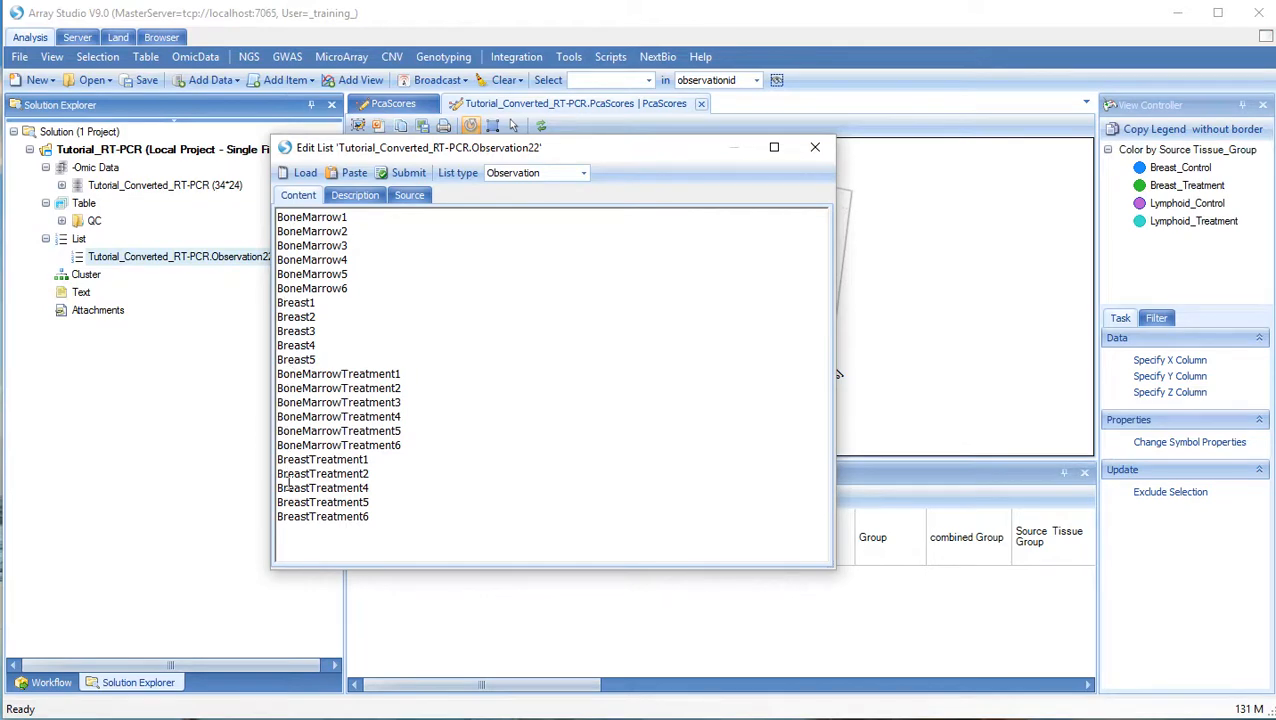
left_click(815, 147)
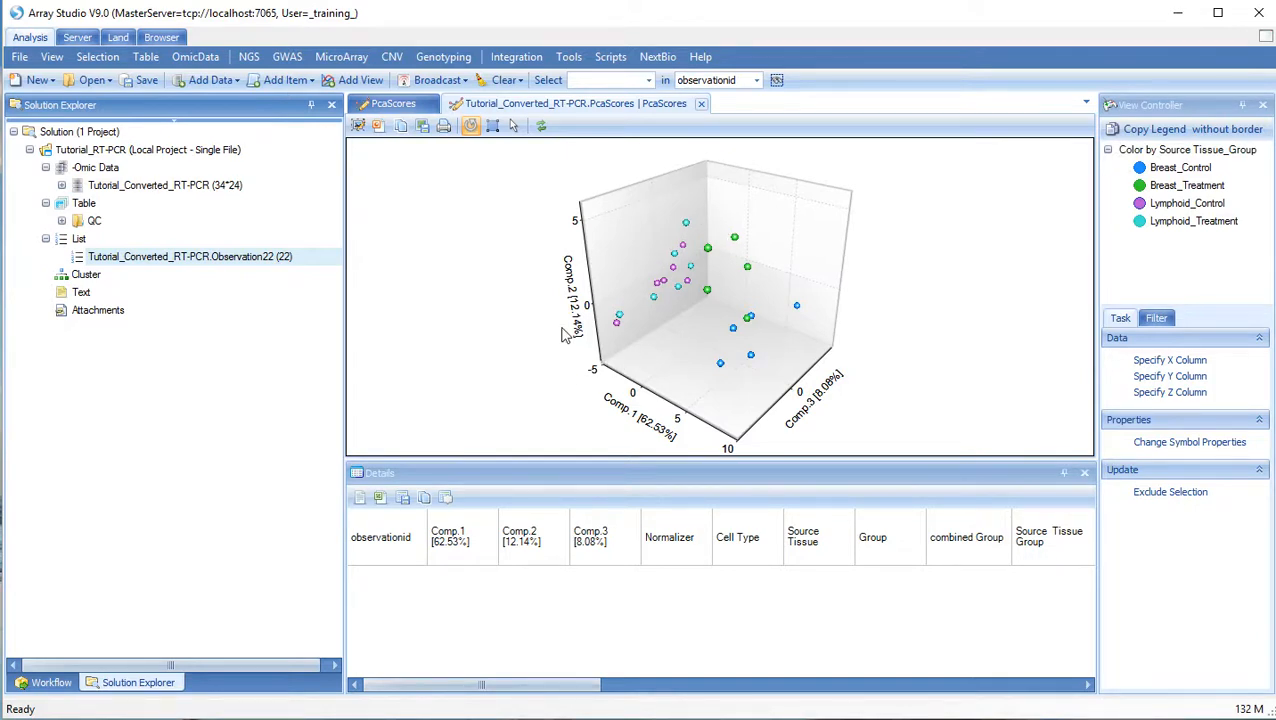
left_click_drag(617, 300, 712, 391)
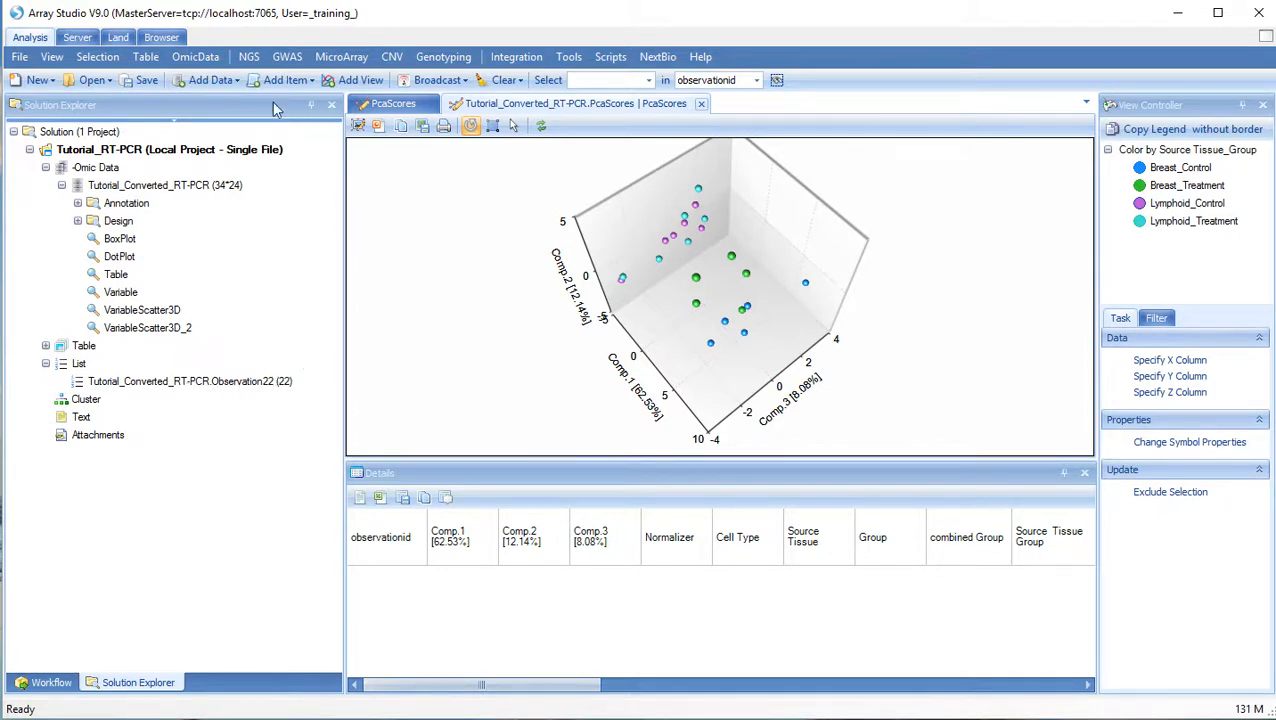
Step: Set up a subset of Tutorial_Converted_RT-PCR using all variables and the observations in the Tutorial_Converted_RT-PCR.Observation22 list
left_click(195, 60)
left_click(205, 78)
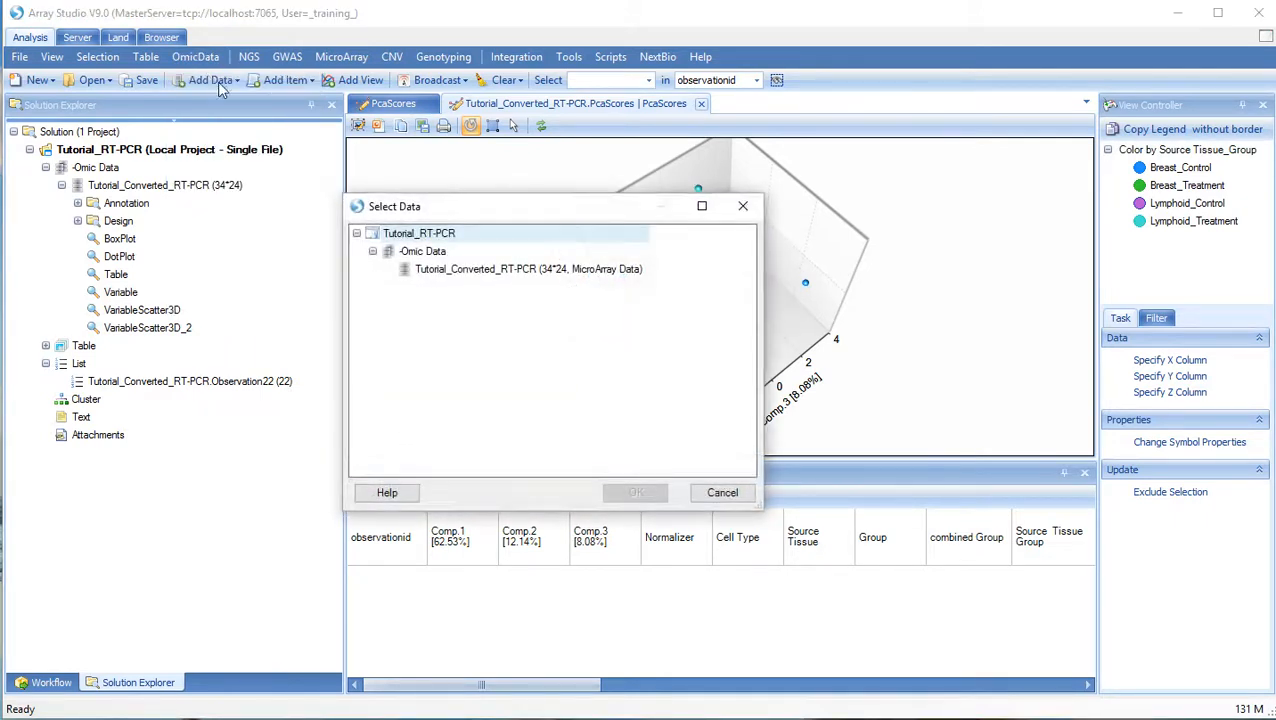
left_click(425, 272)
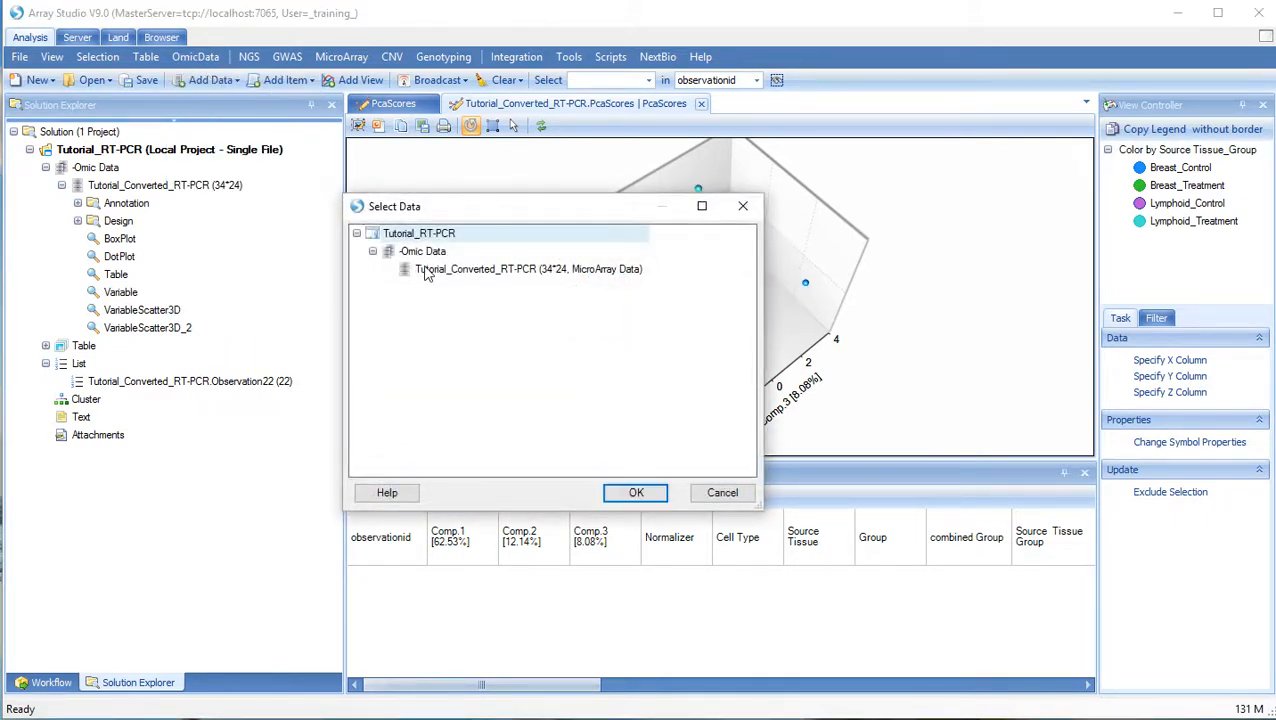
left_click(425, 272)
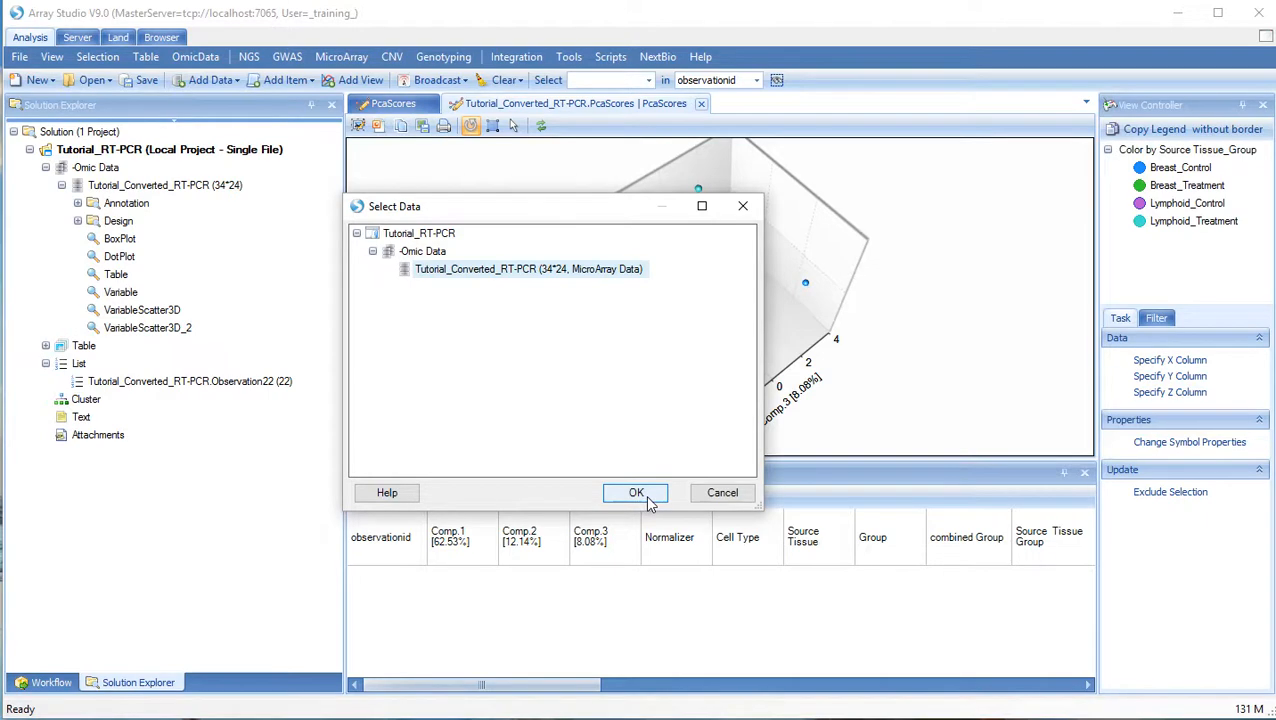
left_click(646, 500)
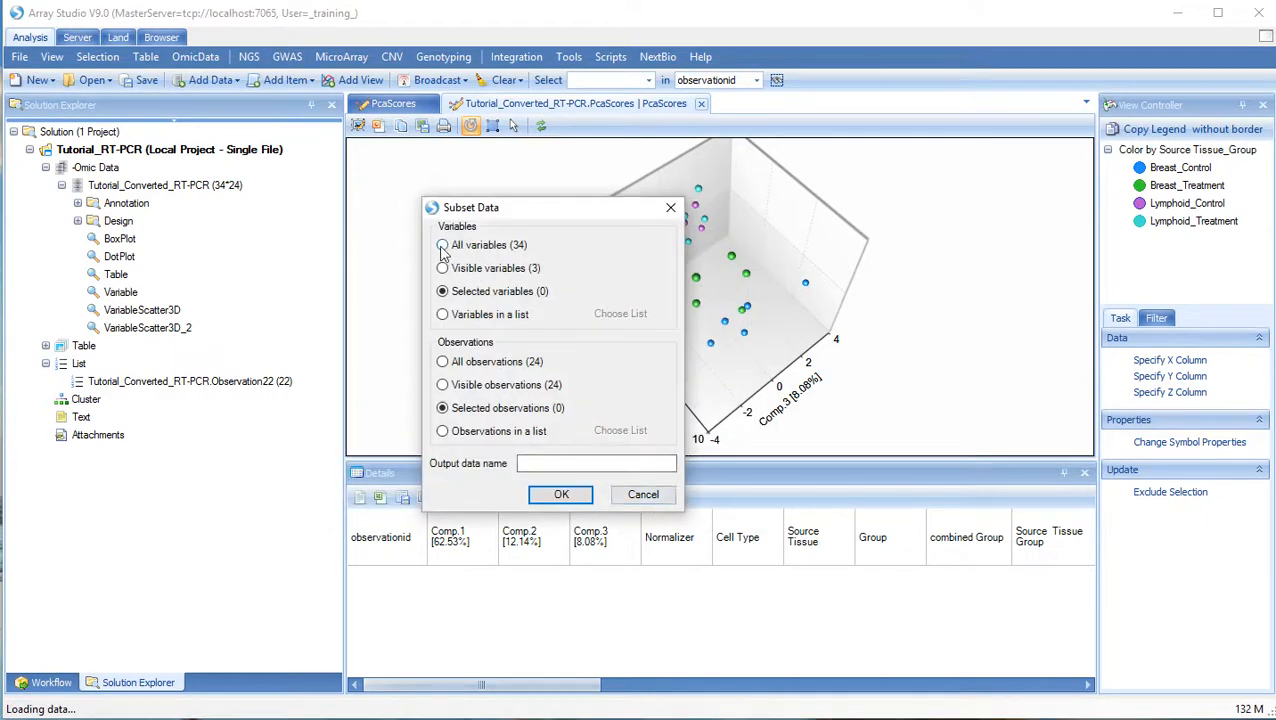
left_click(442, 245)
left_click(443, 431)
left_click(620, 432)
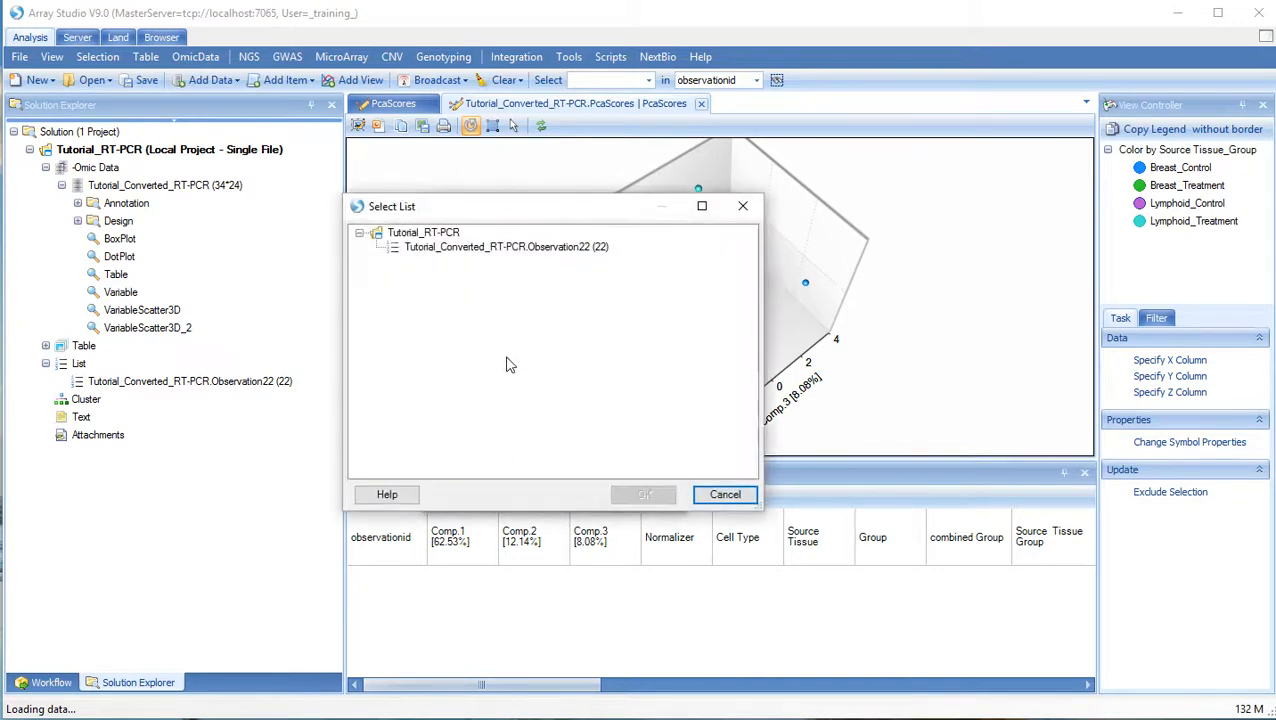
left_click(467, 253)
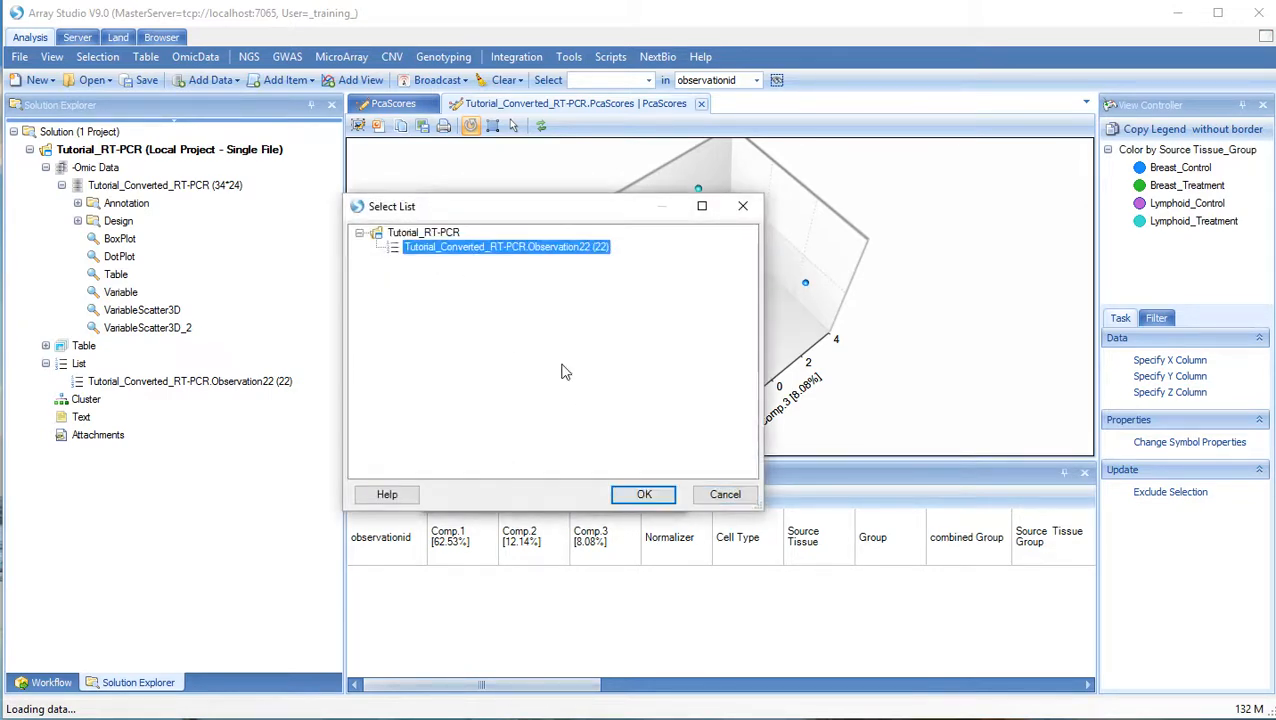
left_click(645, 494)
Step: Name the subset's output data RT-PCR_GoodSamples and create the subset
left_click(553, 464)
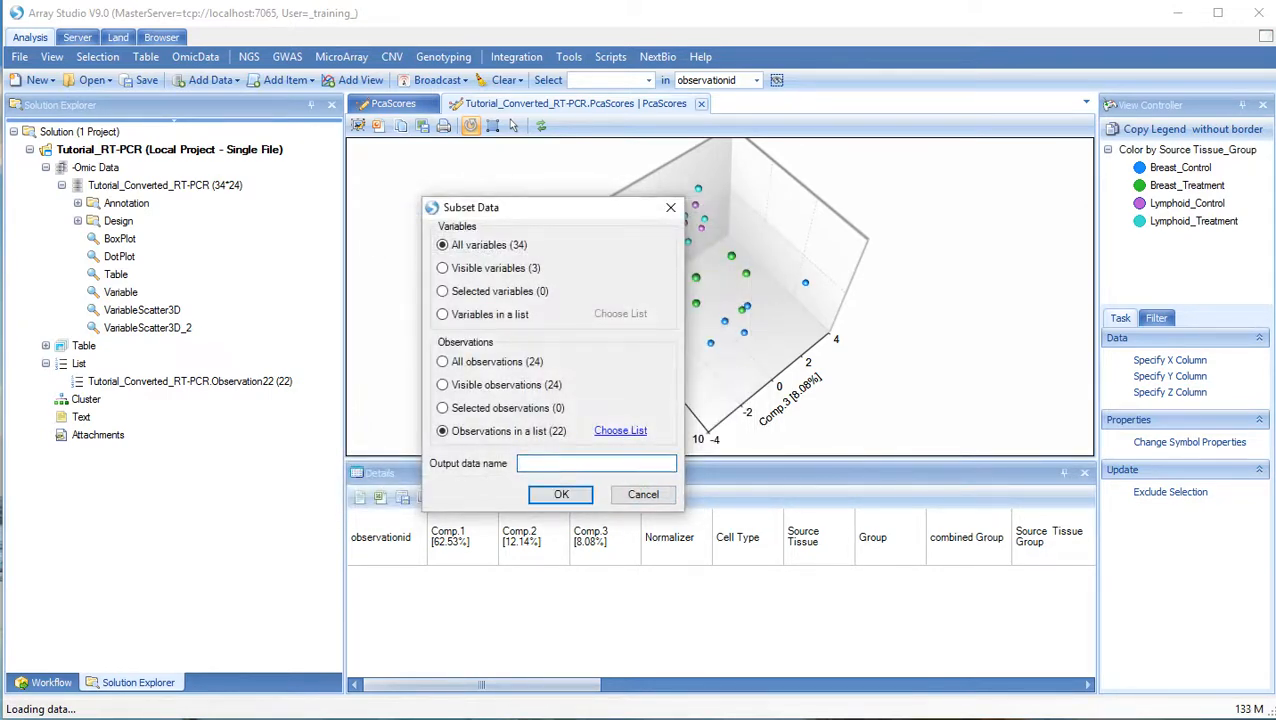
type("RT-PCR_GoodSample")
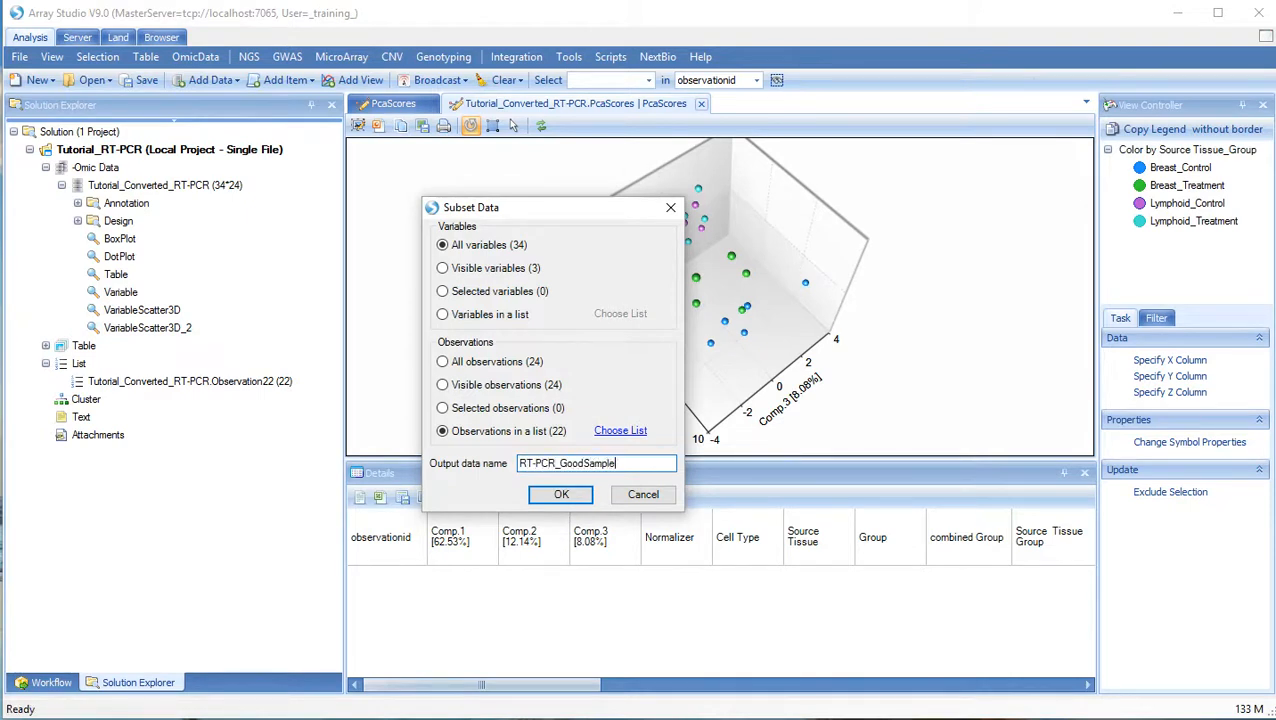
type("s")
left_click(561, 494)
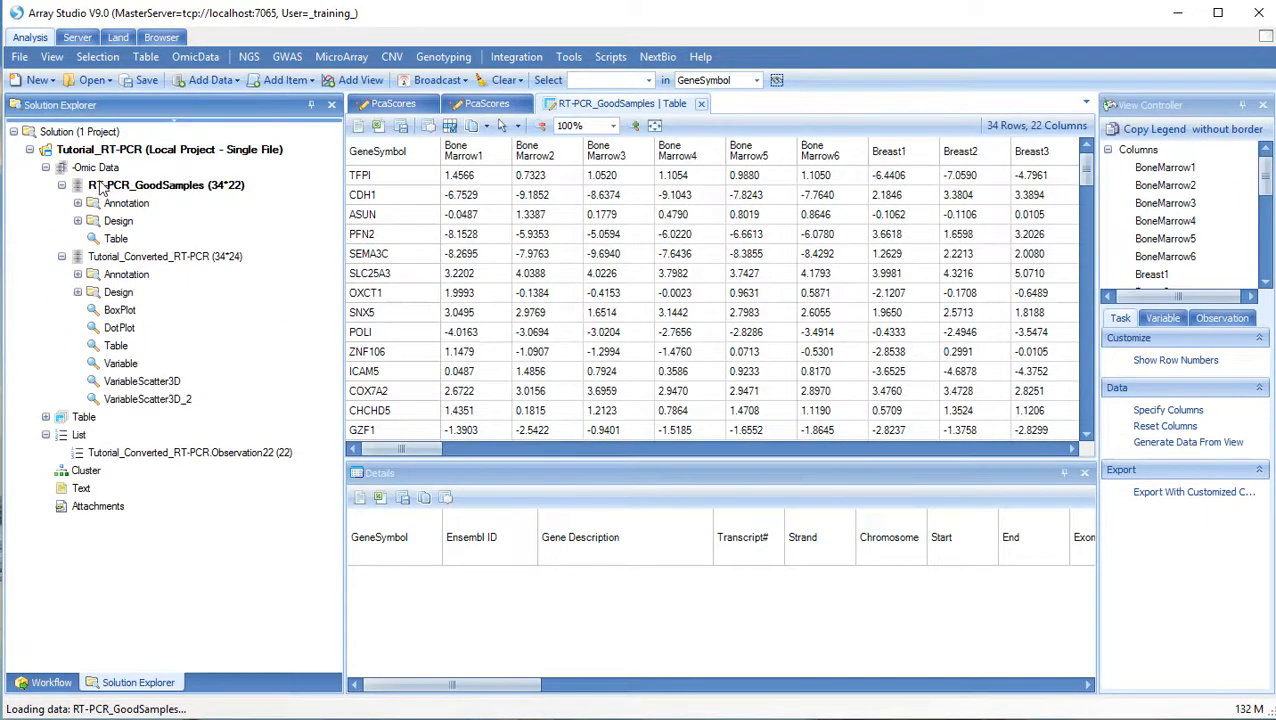
left_click(79, 181)
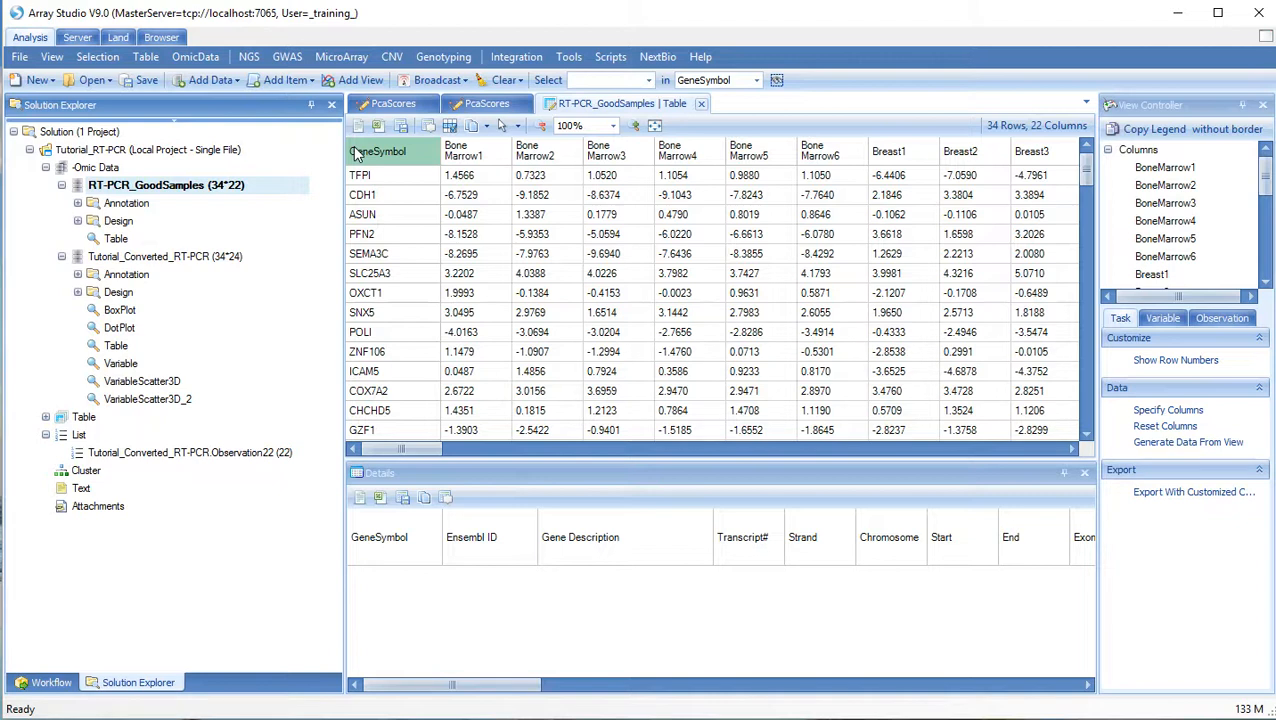
left_click(407, 154)
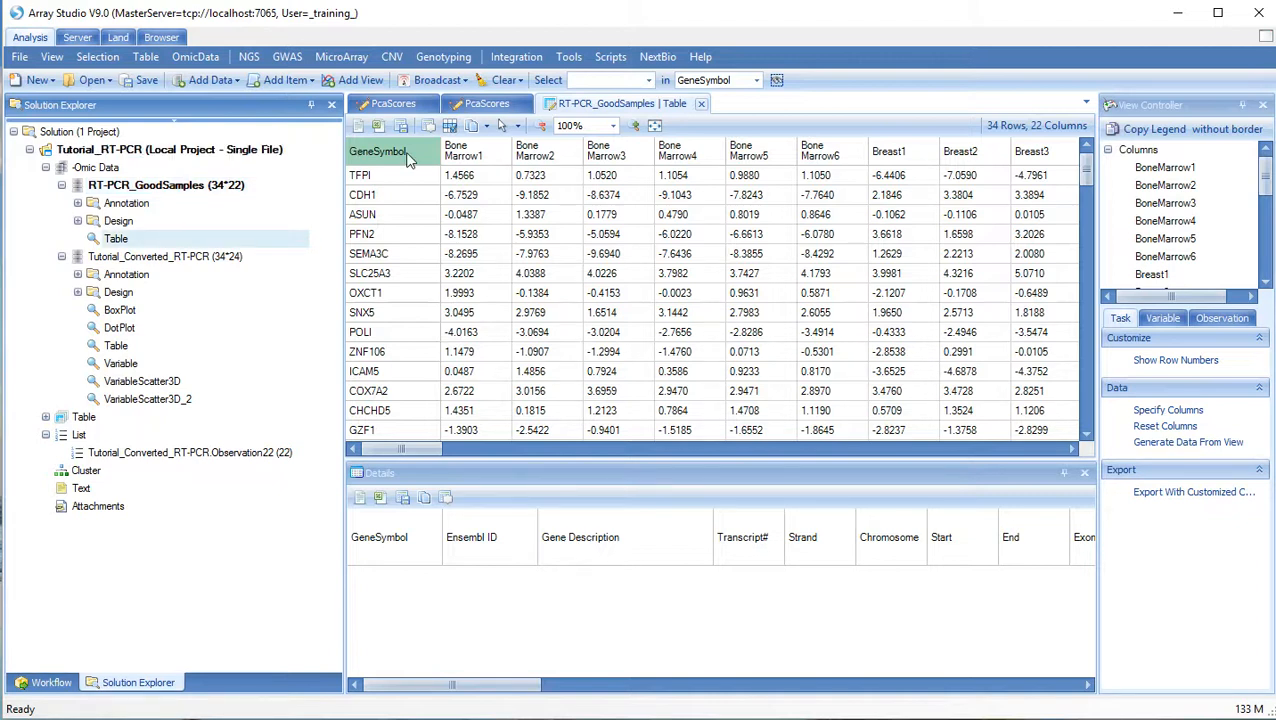
Step: Set up a Hierarchical Clustering analysis using RT-PCR_GoodSamples as the input data
left_click(344, 58)
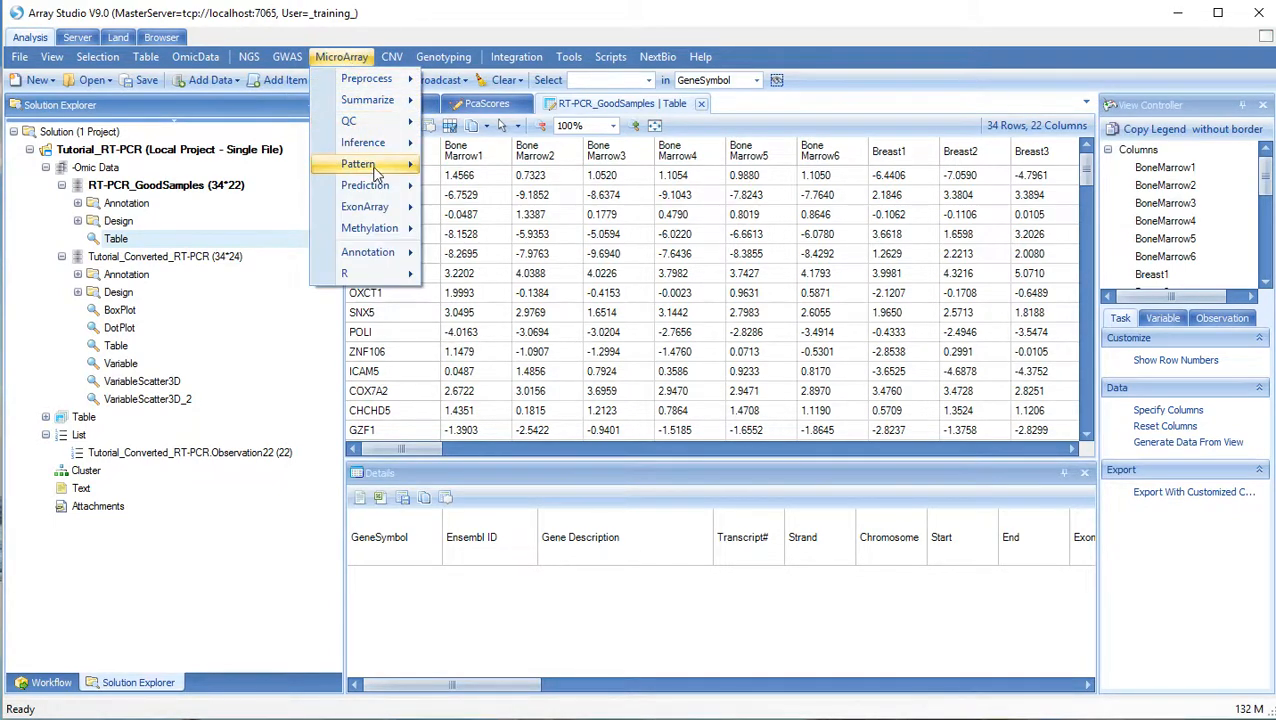
mouse_move(377, 168)
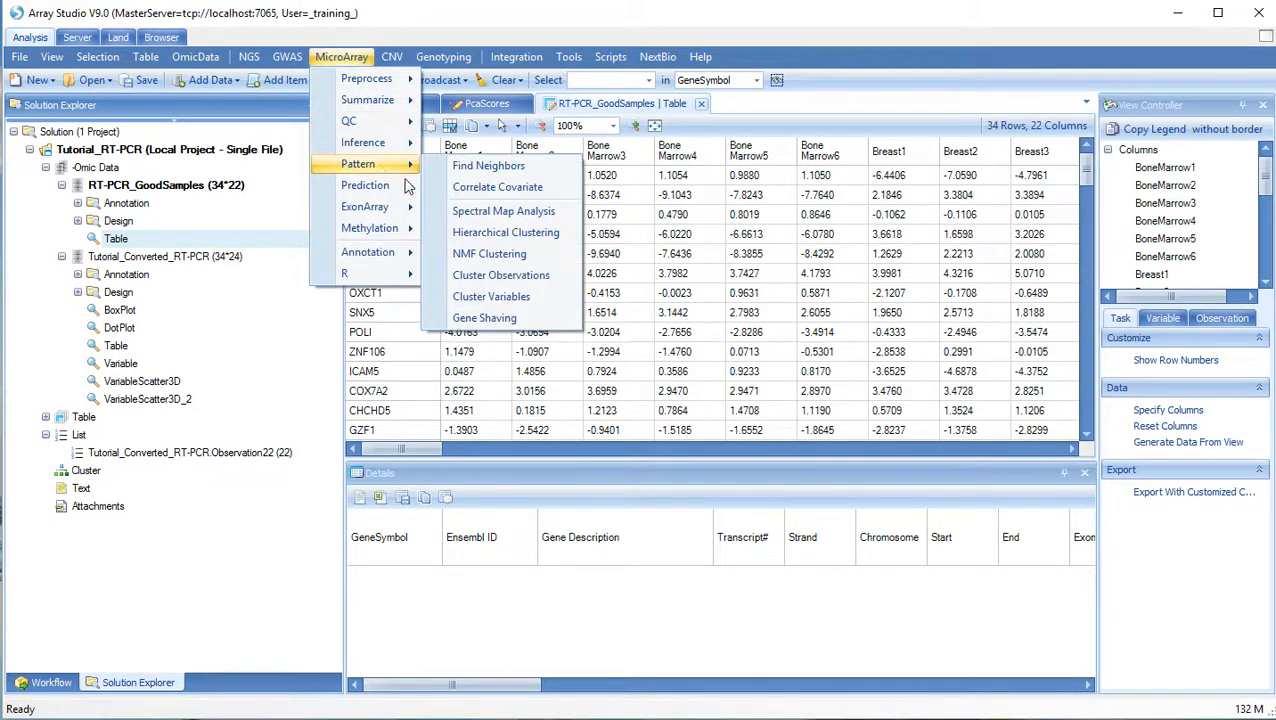
left_click(477, 240)
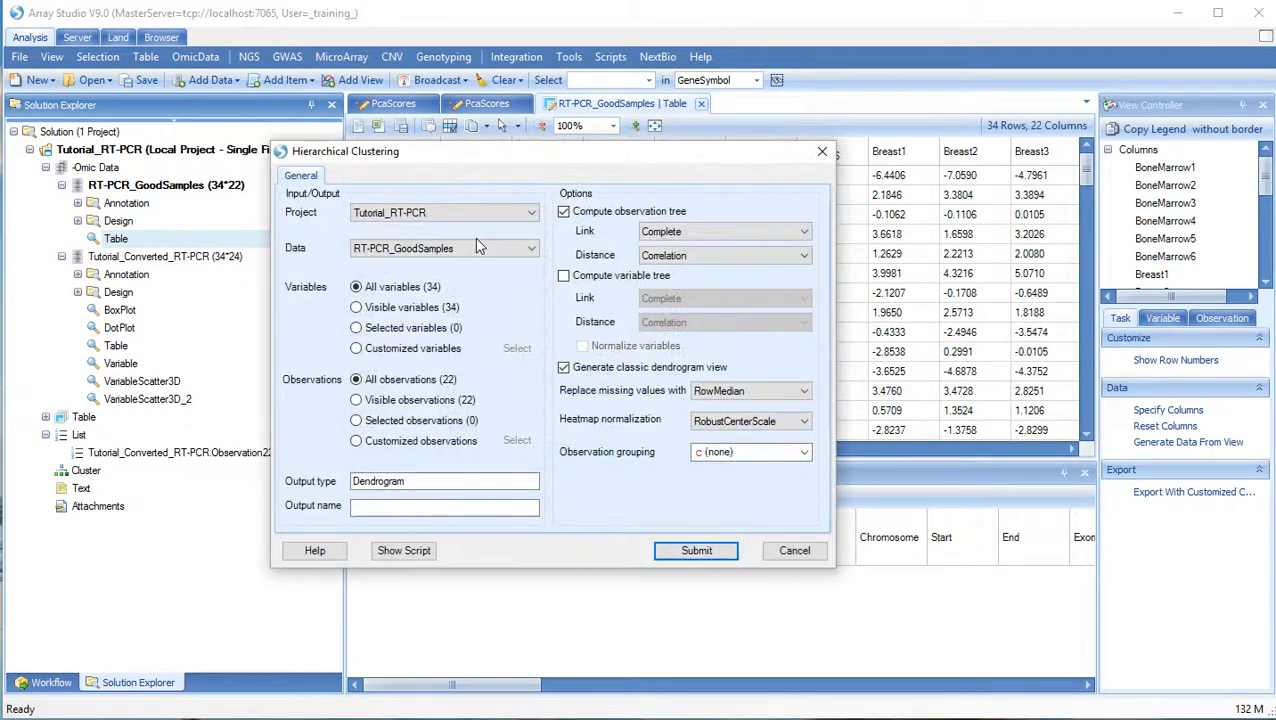
left_click(477, 248)
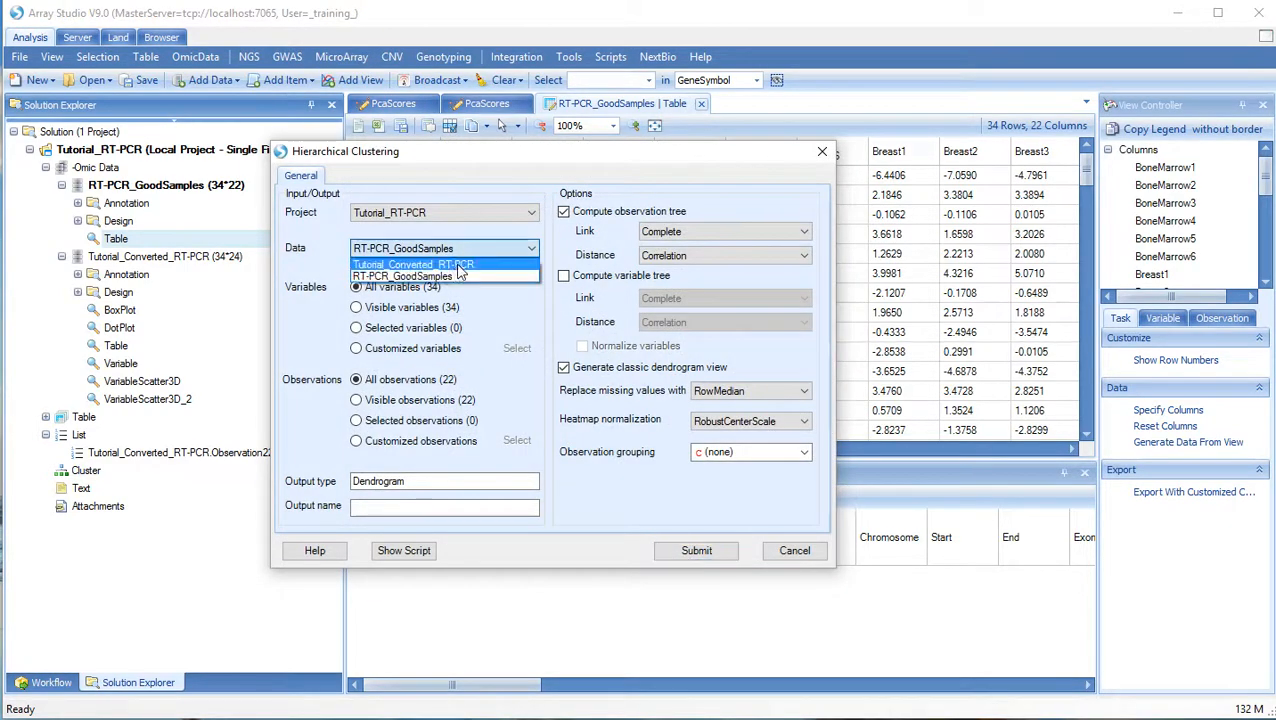
left_click(449, 277)
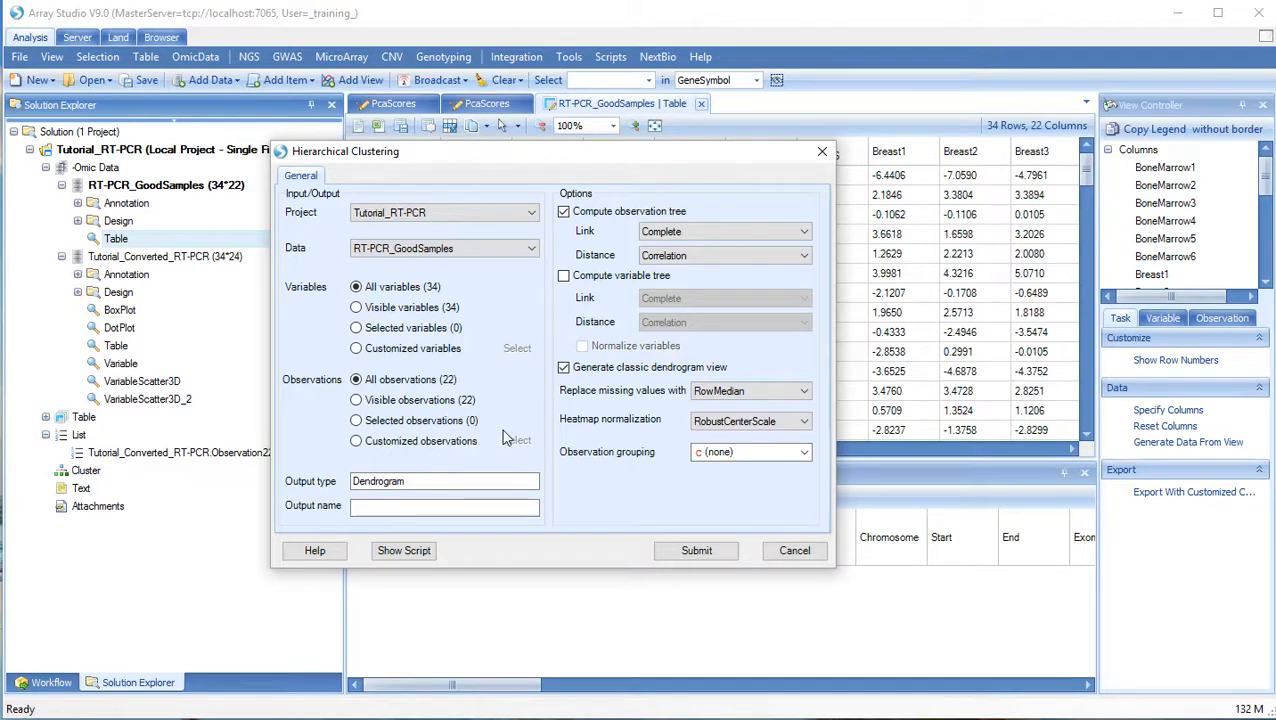
Step: Set the clustering to customized observations and check the observation lists available for selection without applying one
left_click(366, 445)
left_click(517, 441)
left_click(432, 250)
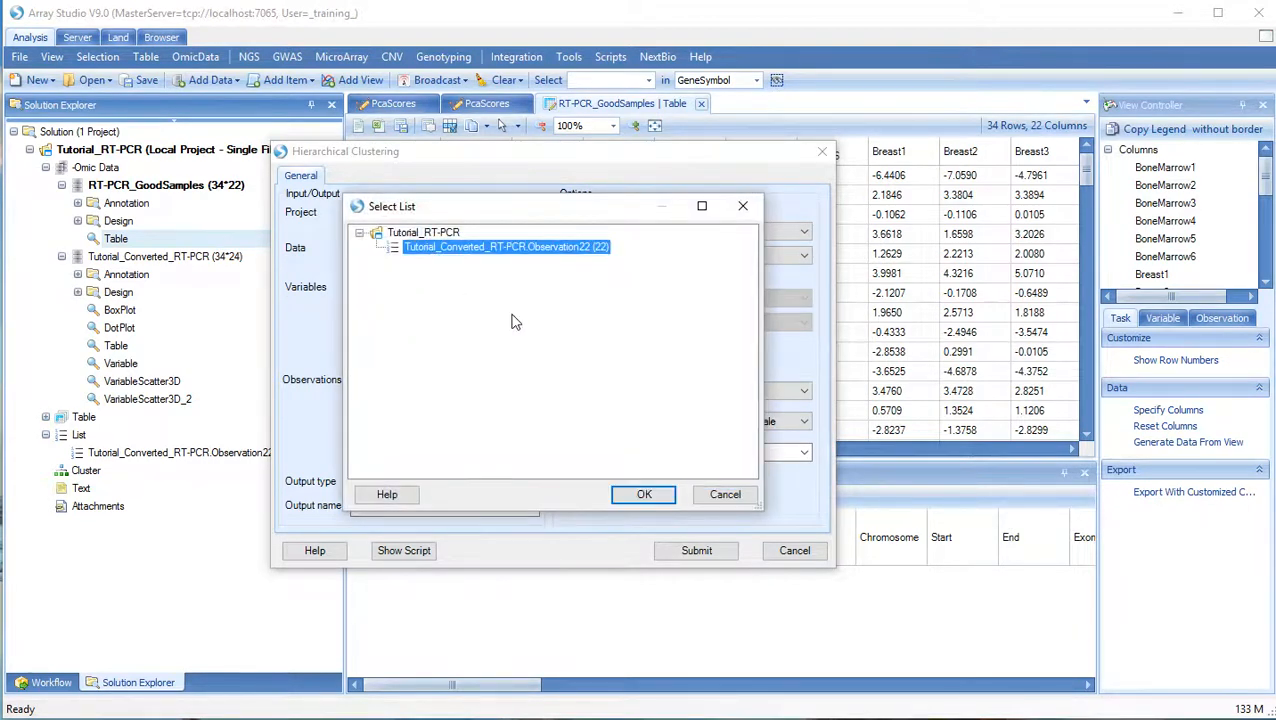
left_click(720, 494)
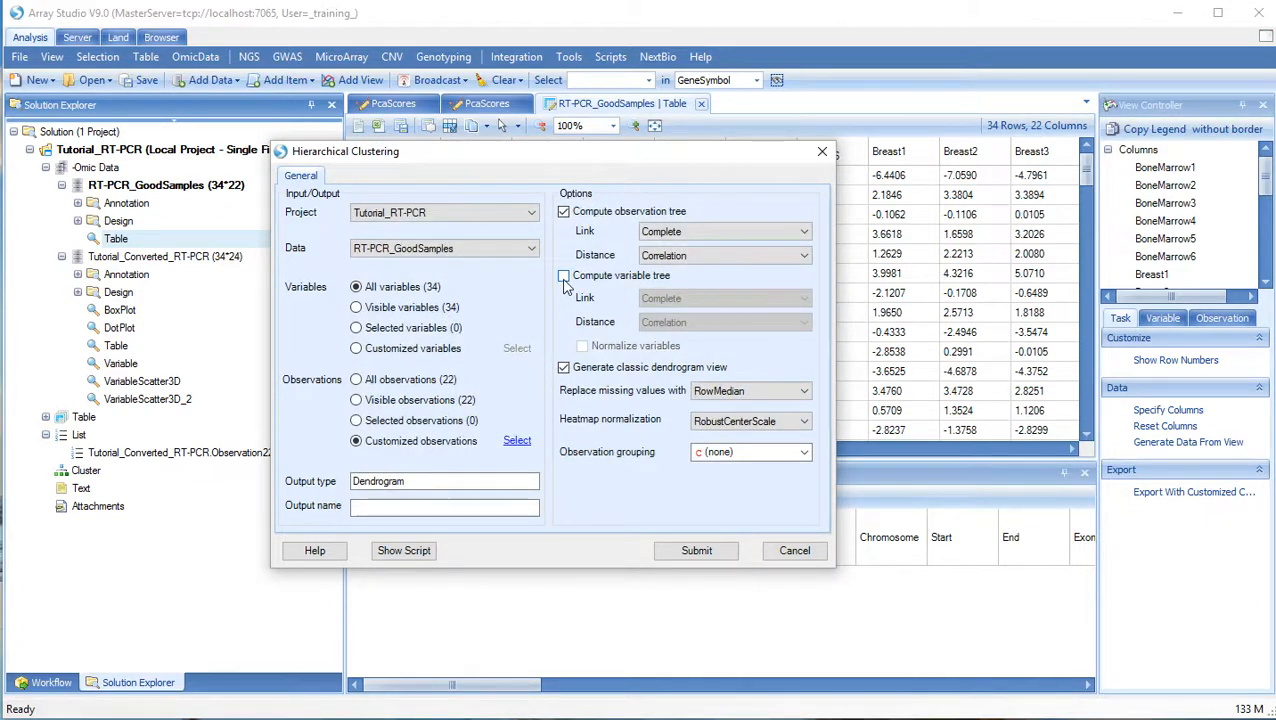
Step: Enable computation of the variable tree, set heatmap normalization to None, and submit the clustering
left_click(564, 277)
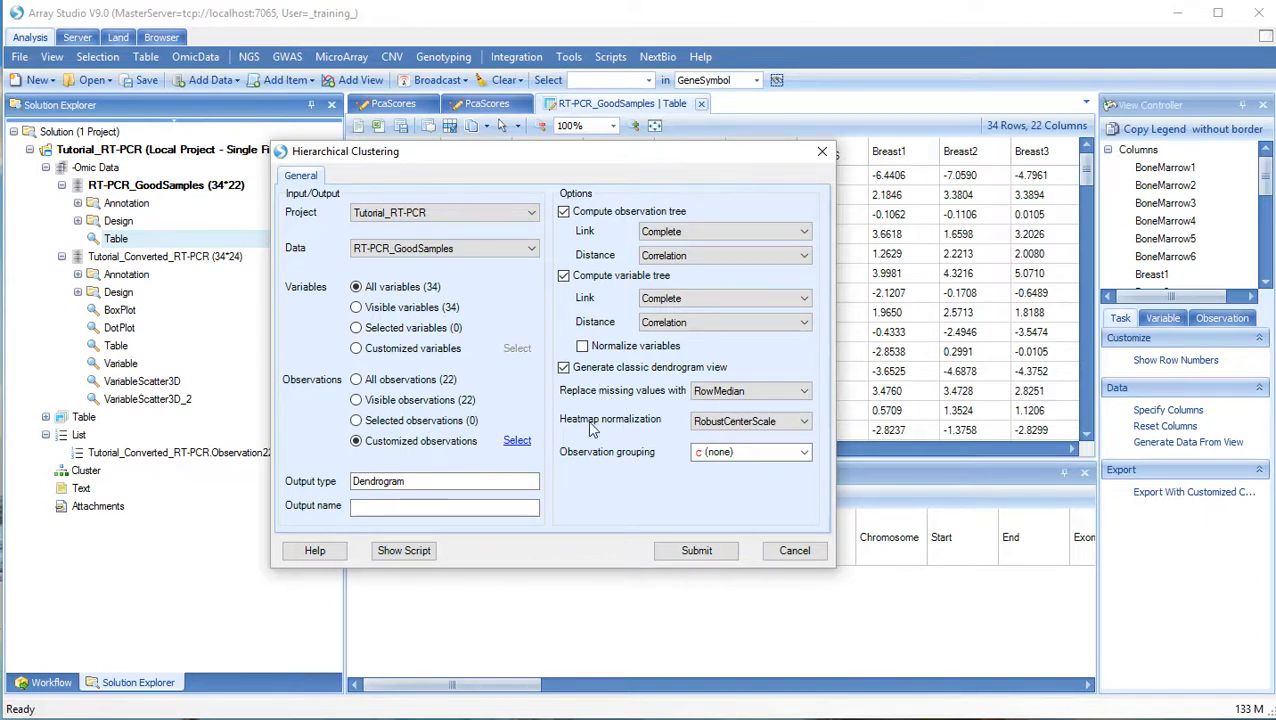
left_click(750, 425)
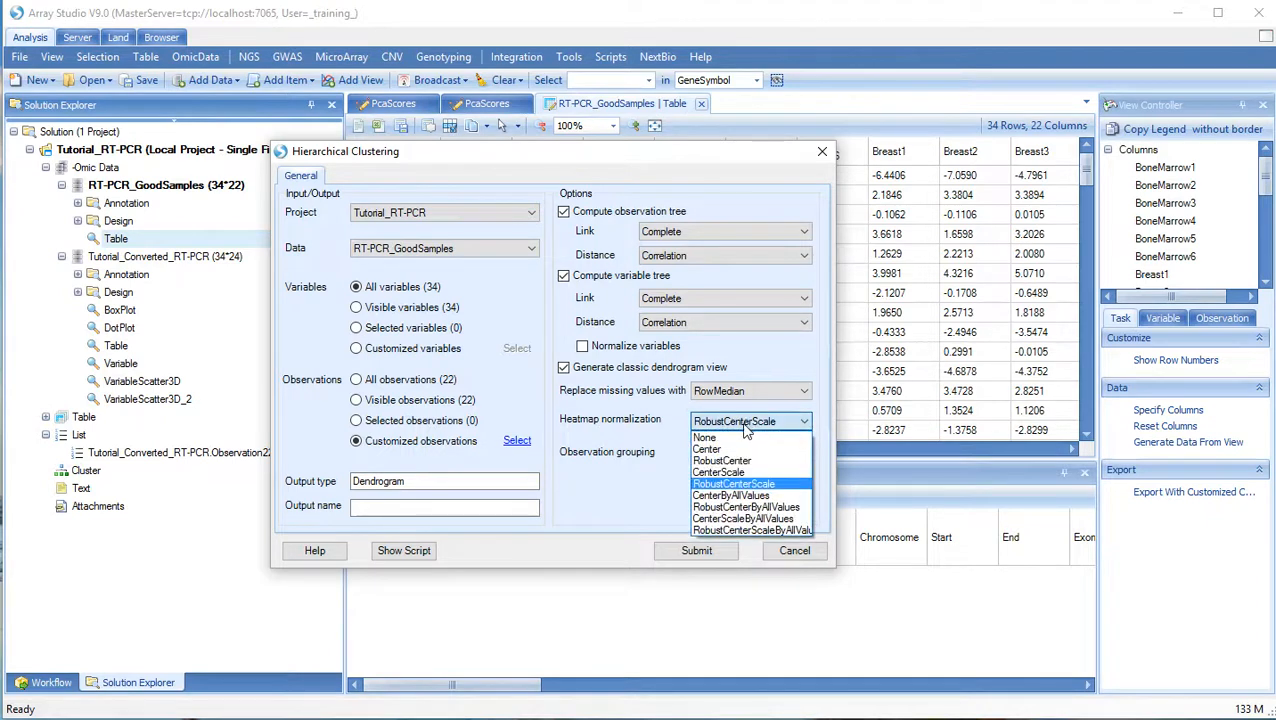
left_click(735, 439)
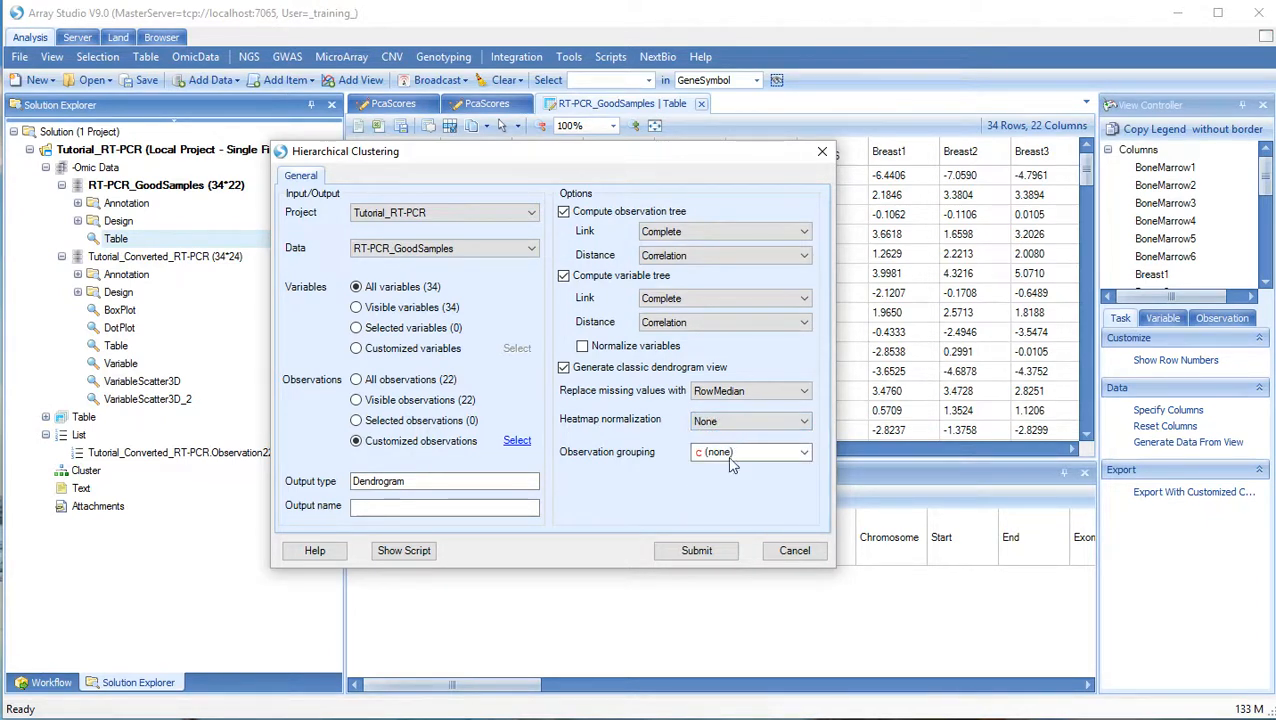
left_click(697, 551)
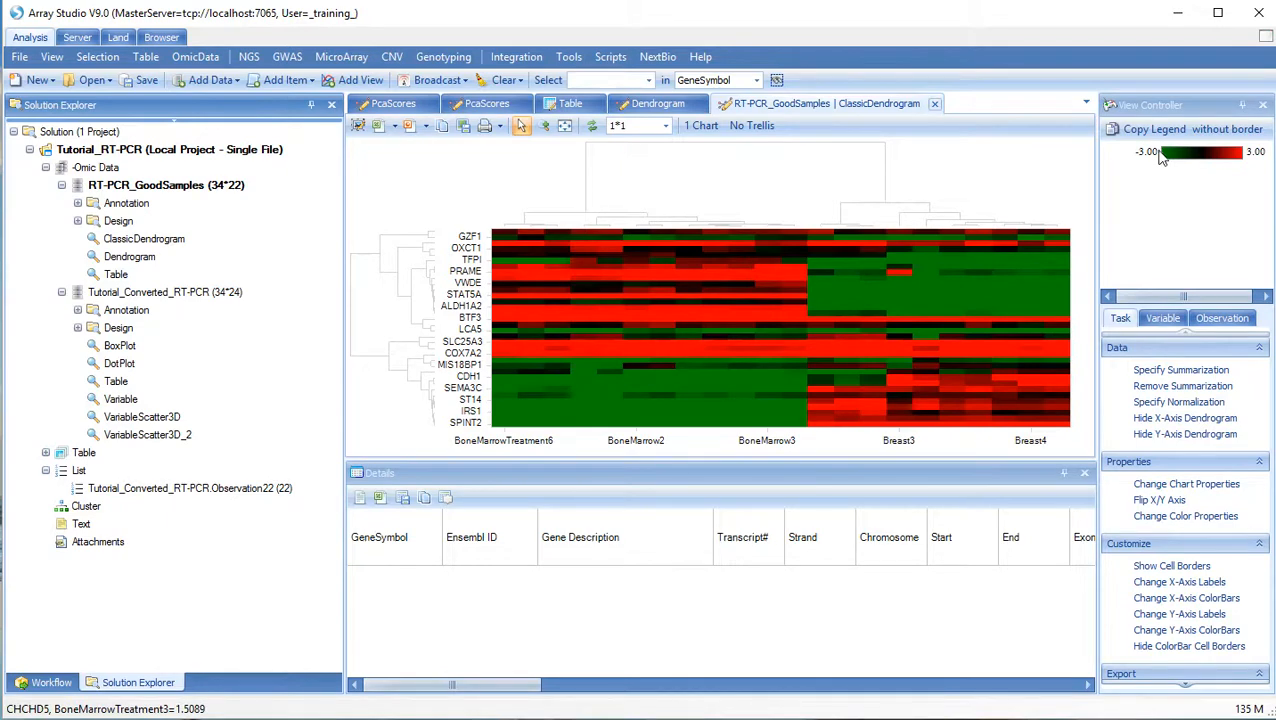
Step: Set the high value of the dendrogram heatmap's color scale to 9.00
right_click(1168, 155)
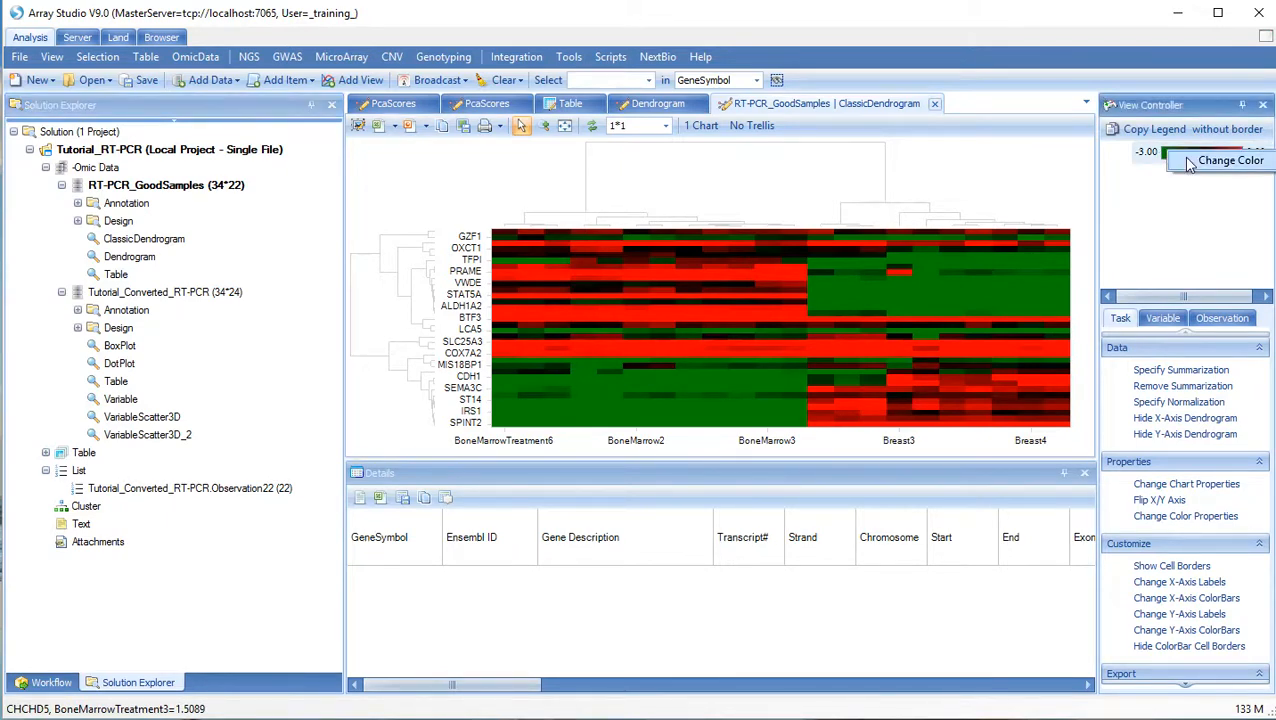
left_click(1220, 161)
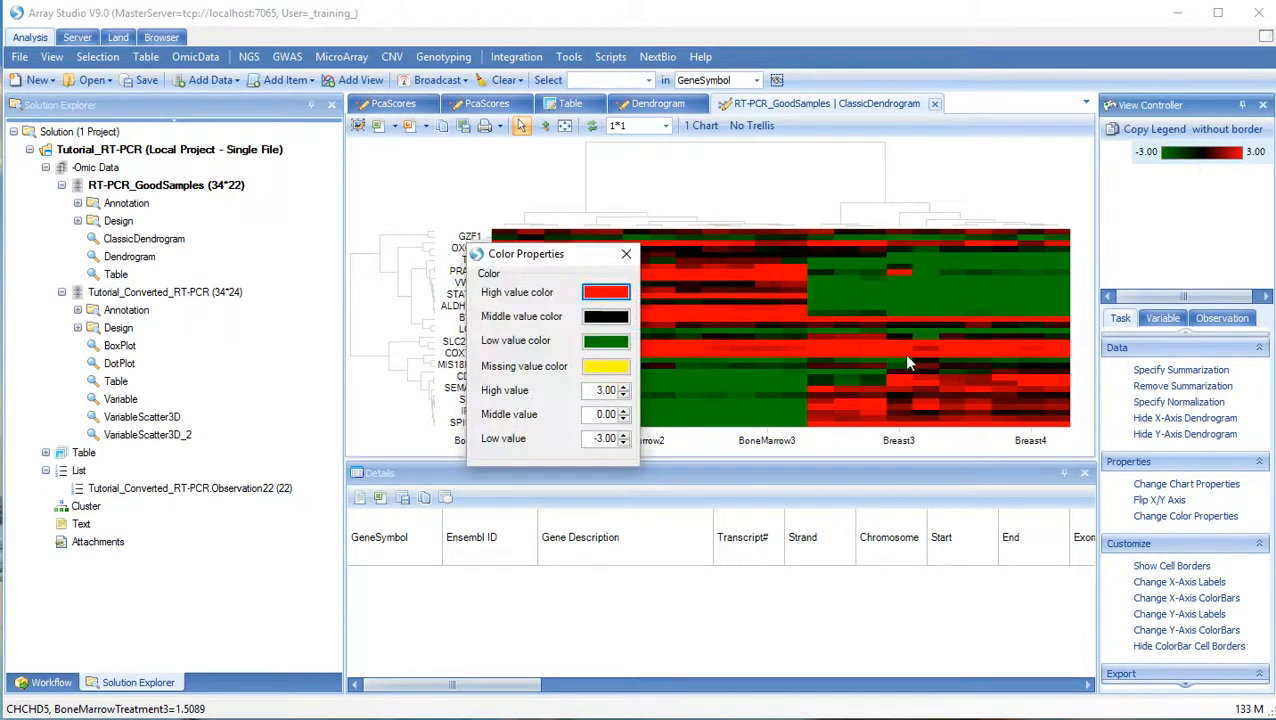
left_click(624, 388)
left_click(624, 389)
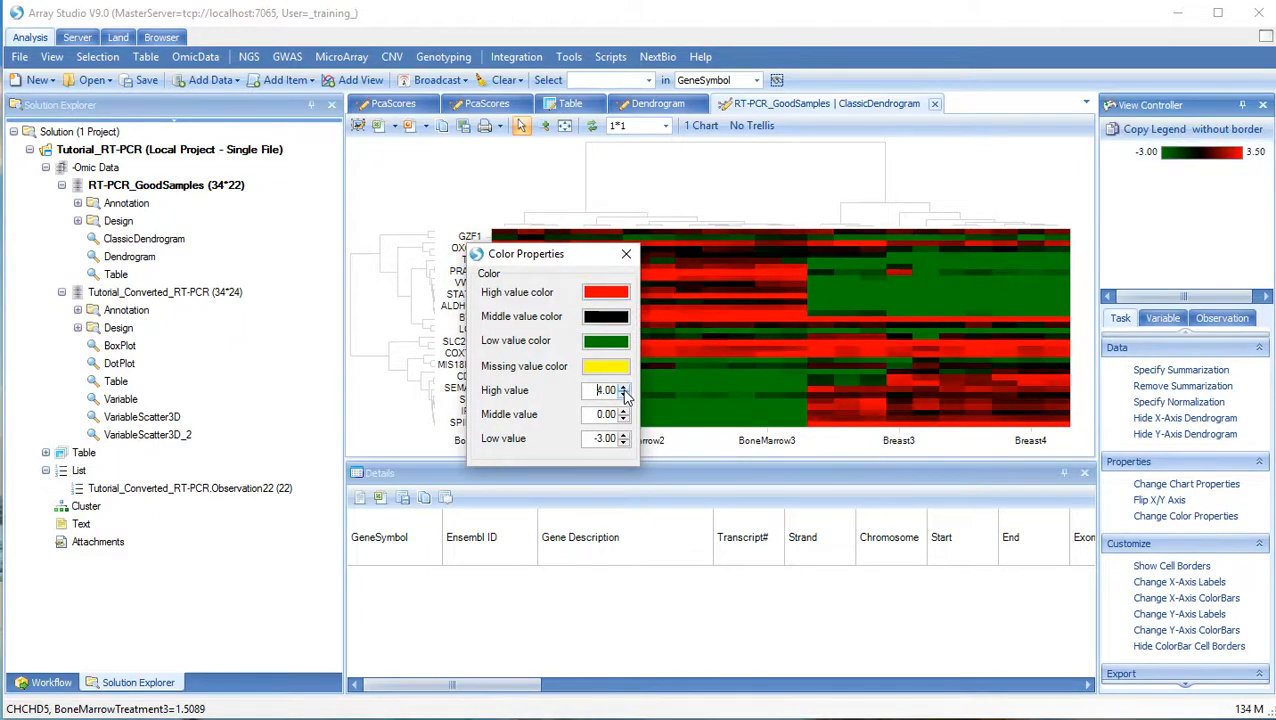
left_click(624, 389)
left_click(624, 389)
left_click(624, 390)
left_click(624, 390)
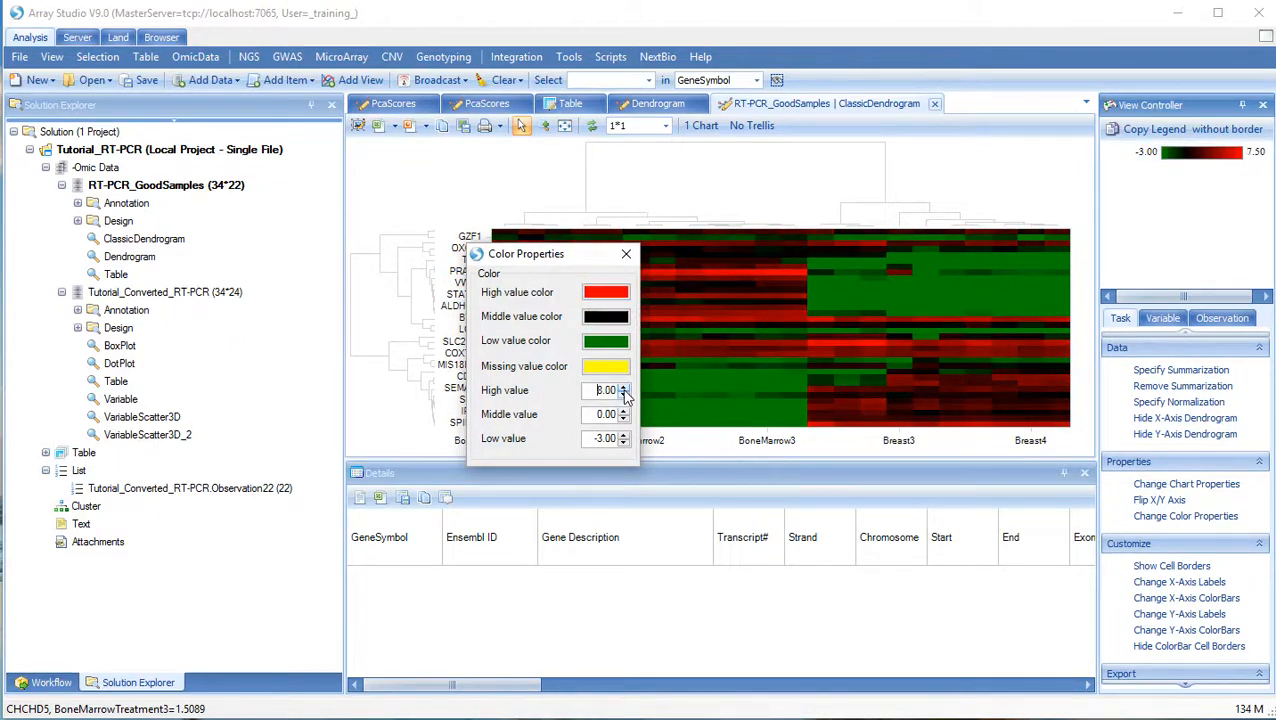
left_click(624, 390)
left_click(624, 390)
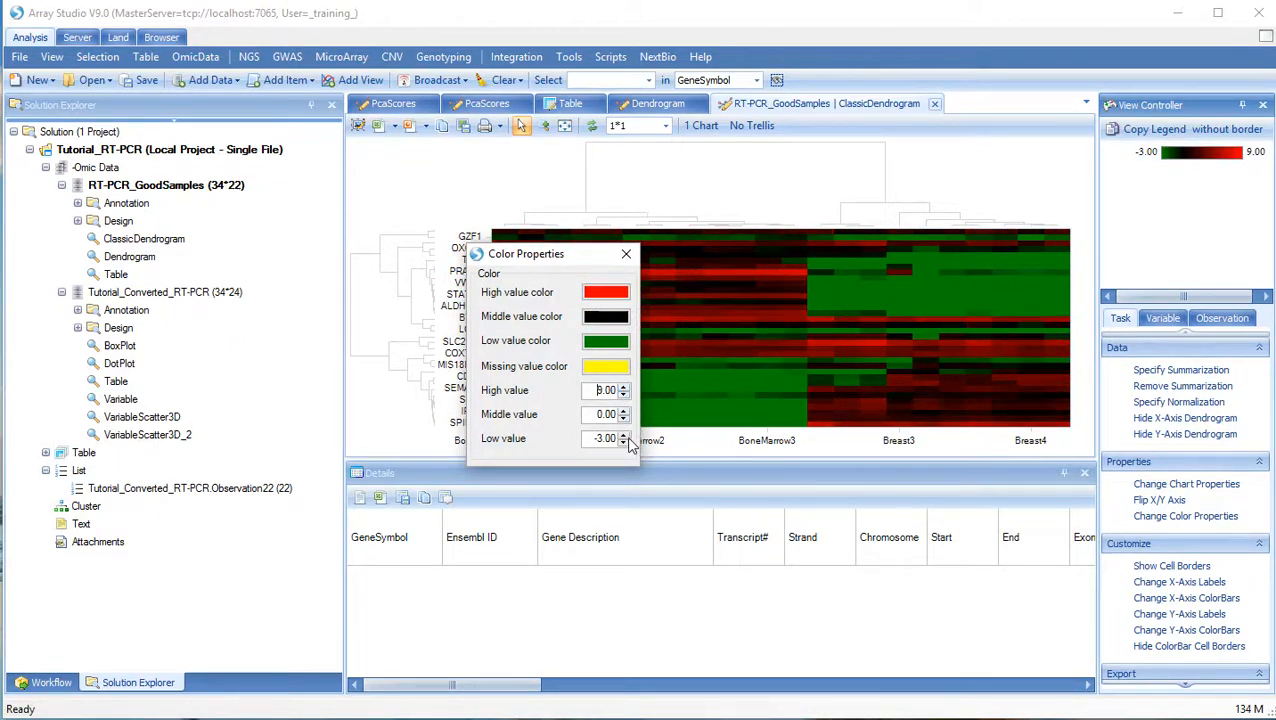
Step: Set the low value of the heatmap's color scale to -9.00 and close the color properties
left_click(624, 435)
left_click(624, 435)
left_click(624, 435)
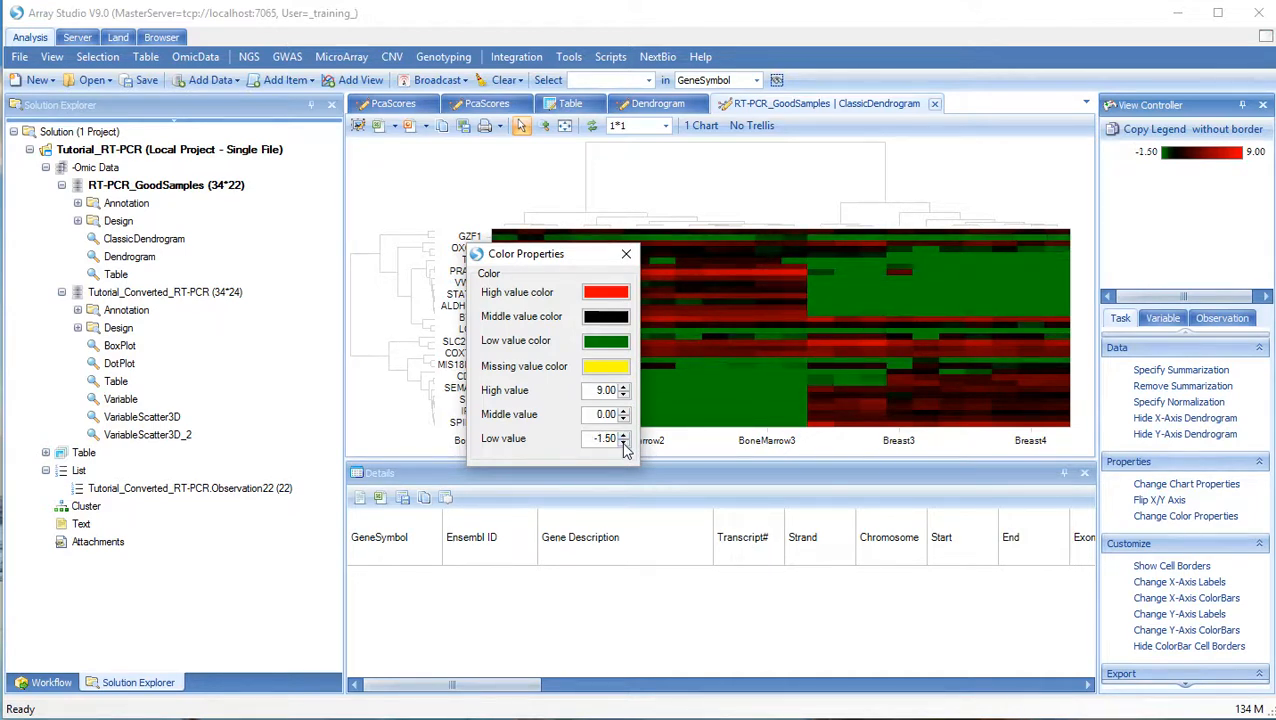
left_click(624, 443)
left_click(624, 443)
left_click(624, 443)
left_click(624, 443)
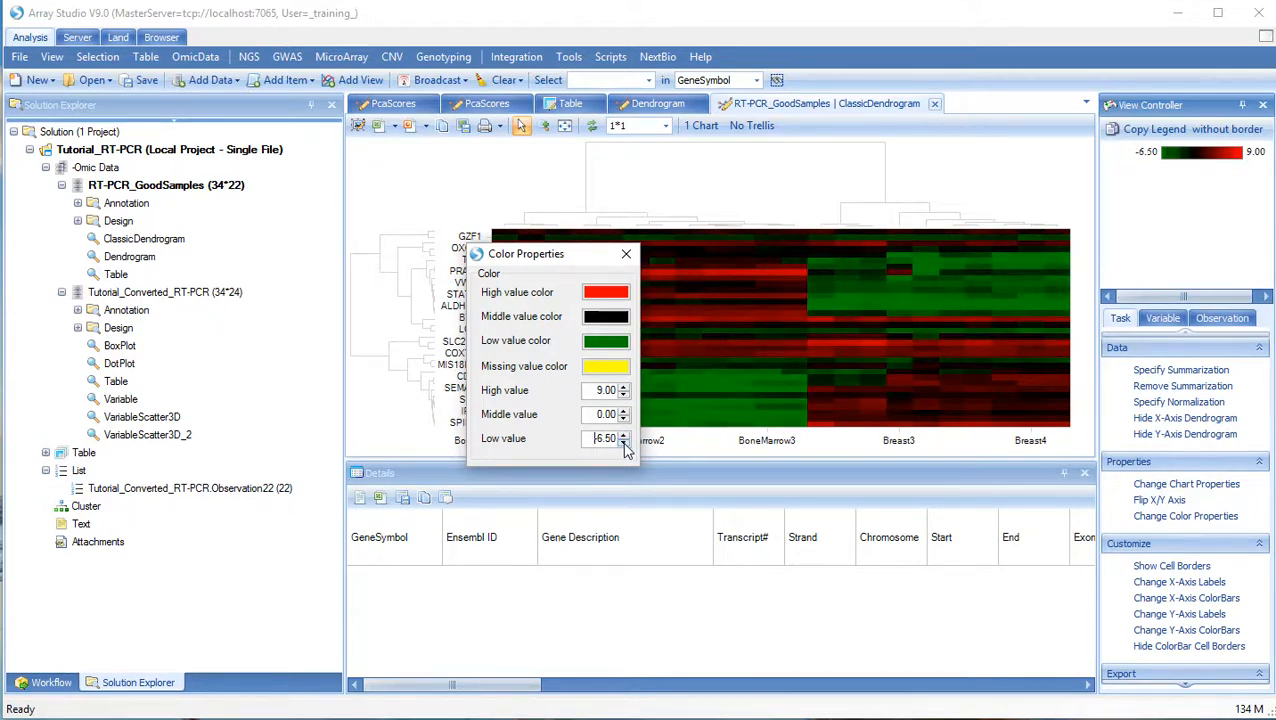
left_click(624, 443)
left_click(624, 443)
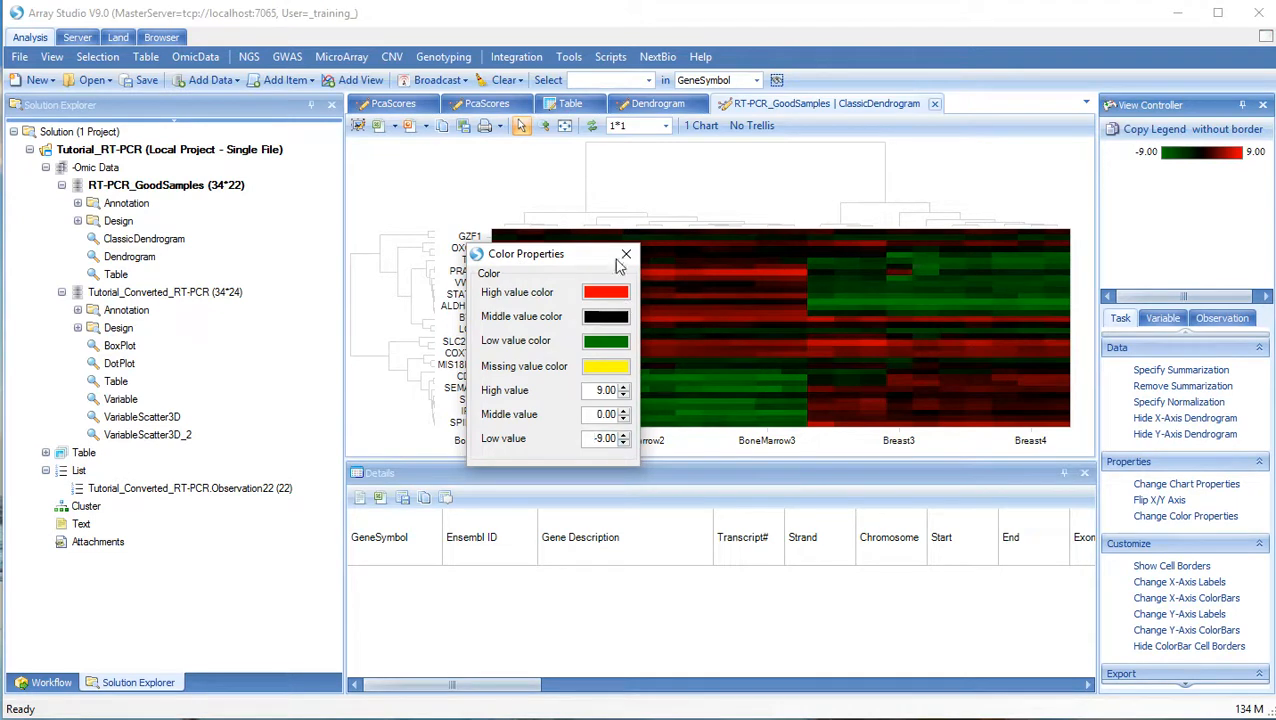
left_click(626, 254)
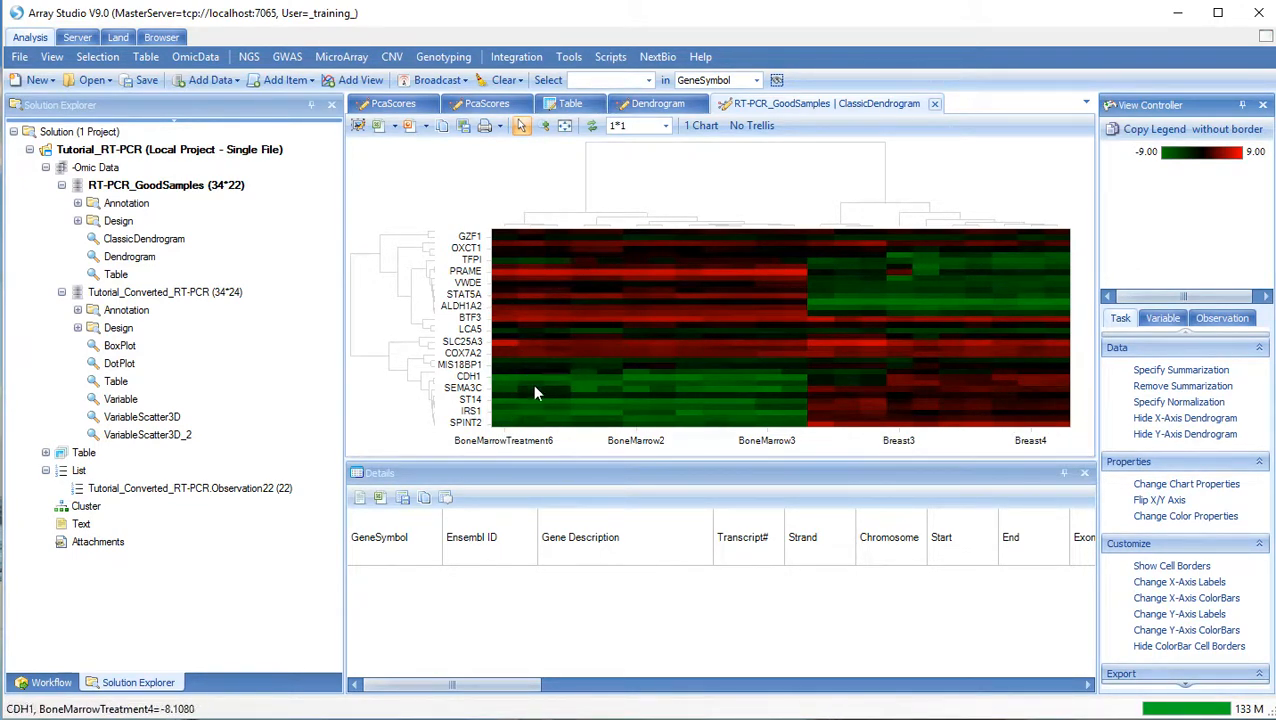
Step: Add Source Tissue and Group as color bars along the heatmap's X-axis
left_click(1162, 586)
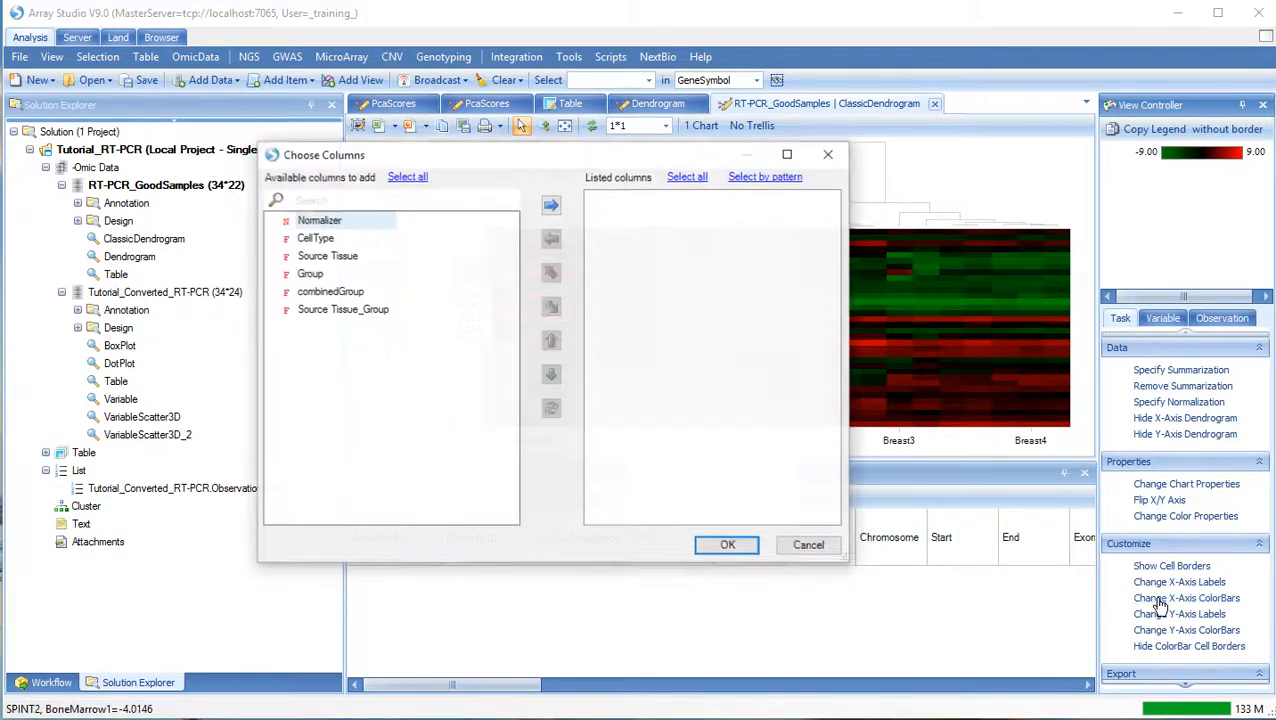
left_click(305, 258)
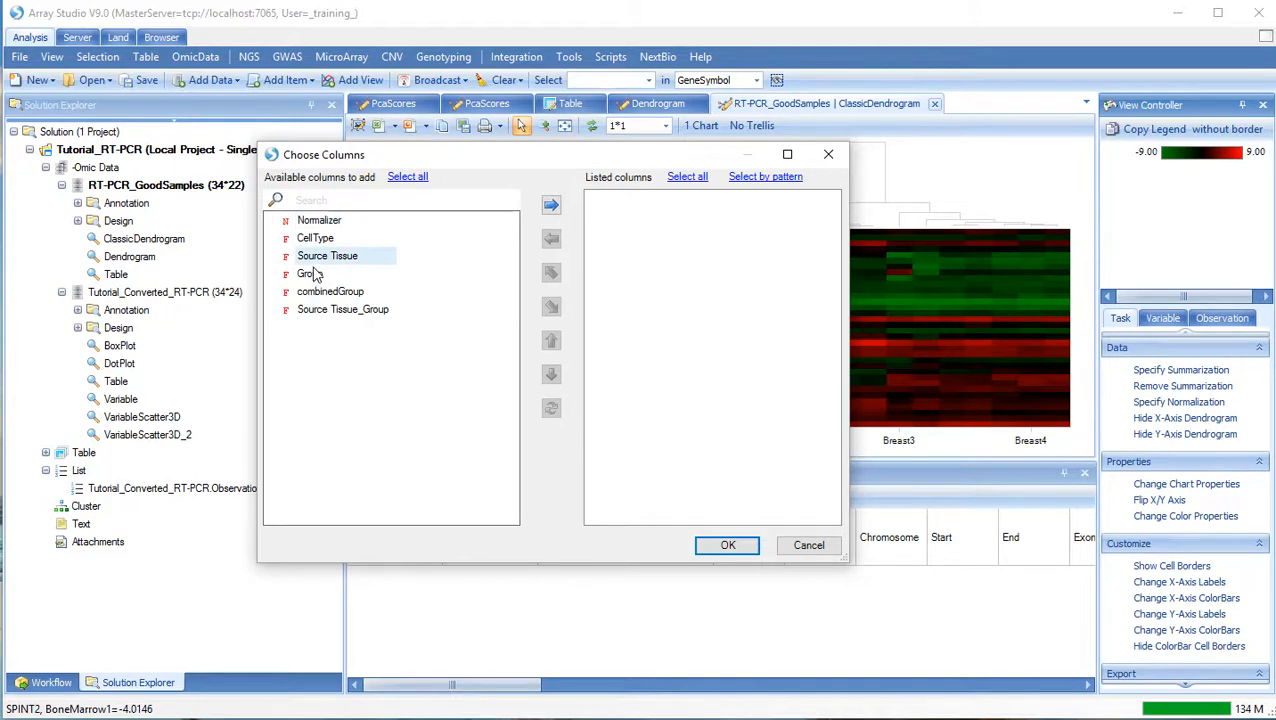
left_click(312, 273, "ctrl")
left_click(551, 206)
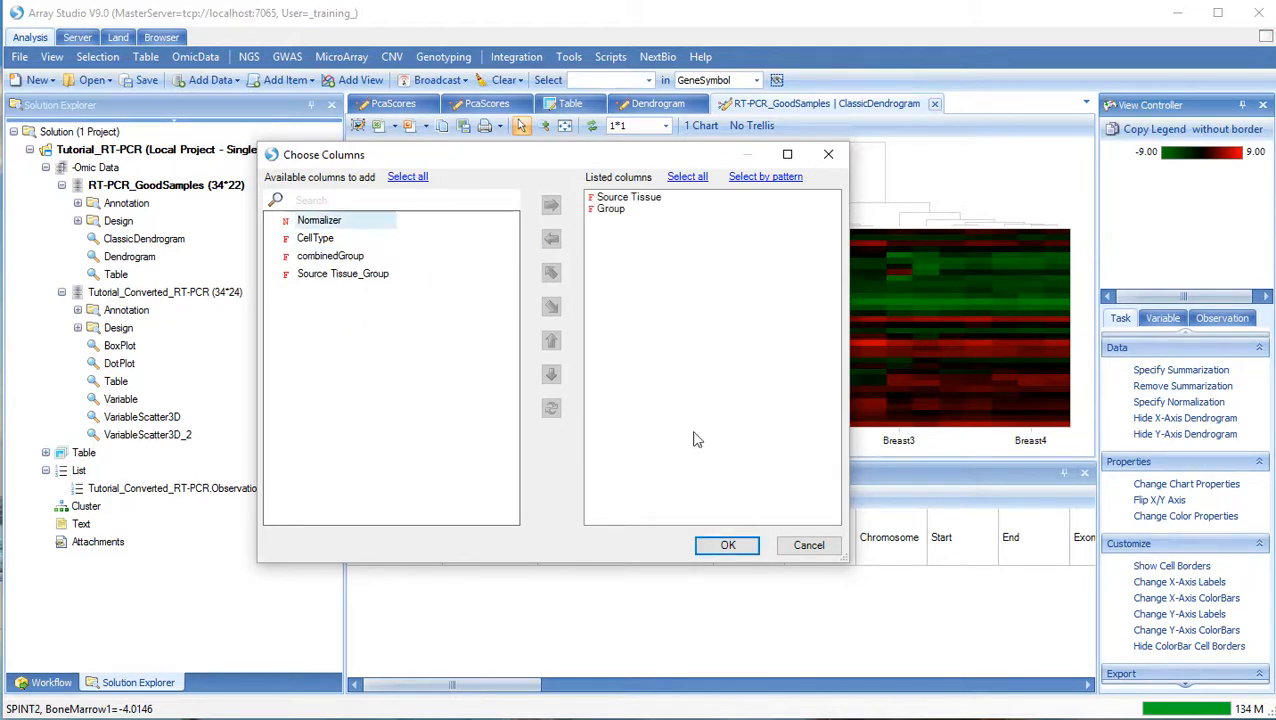
left_click(745, 552)
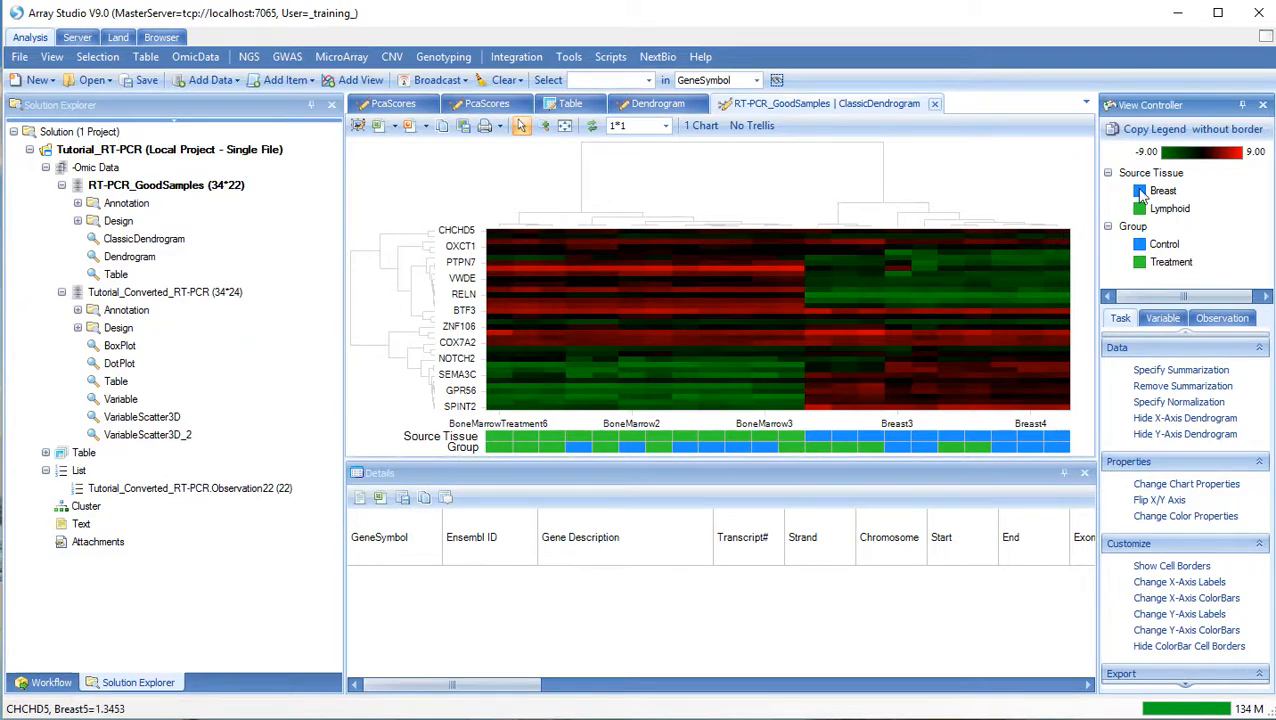
Step: Recolor the Group color bar with DarkOrange for Control and Magenta for Treatment
right_click(1145, 254)
left_click(1185, 261)
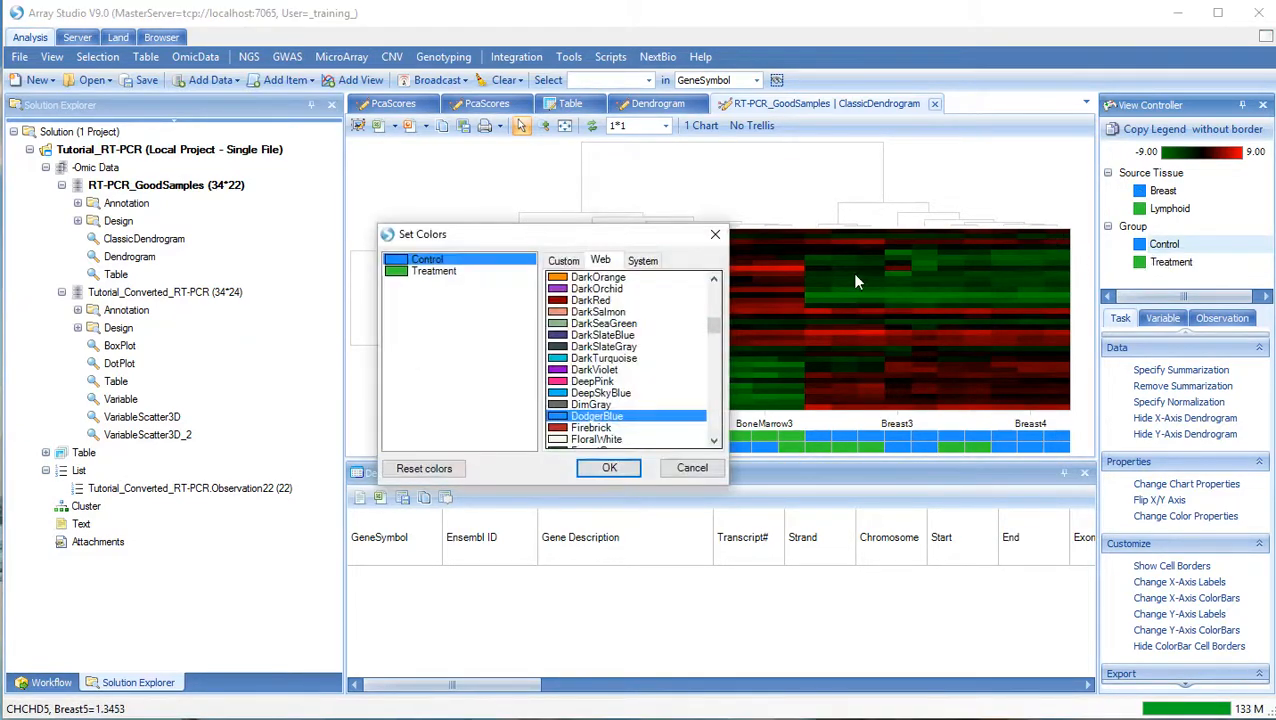
left_click(562, 277)
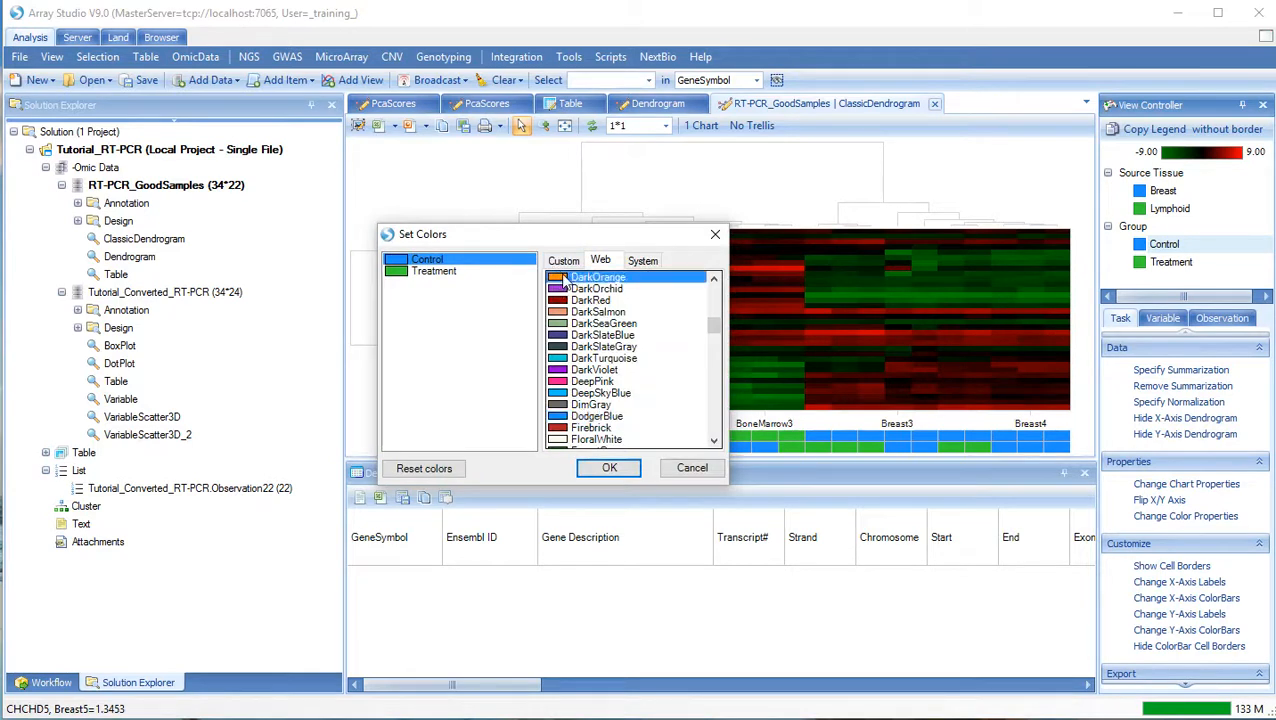
left_click(420, 272)
scroll(586, 388, "down", 2)
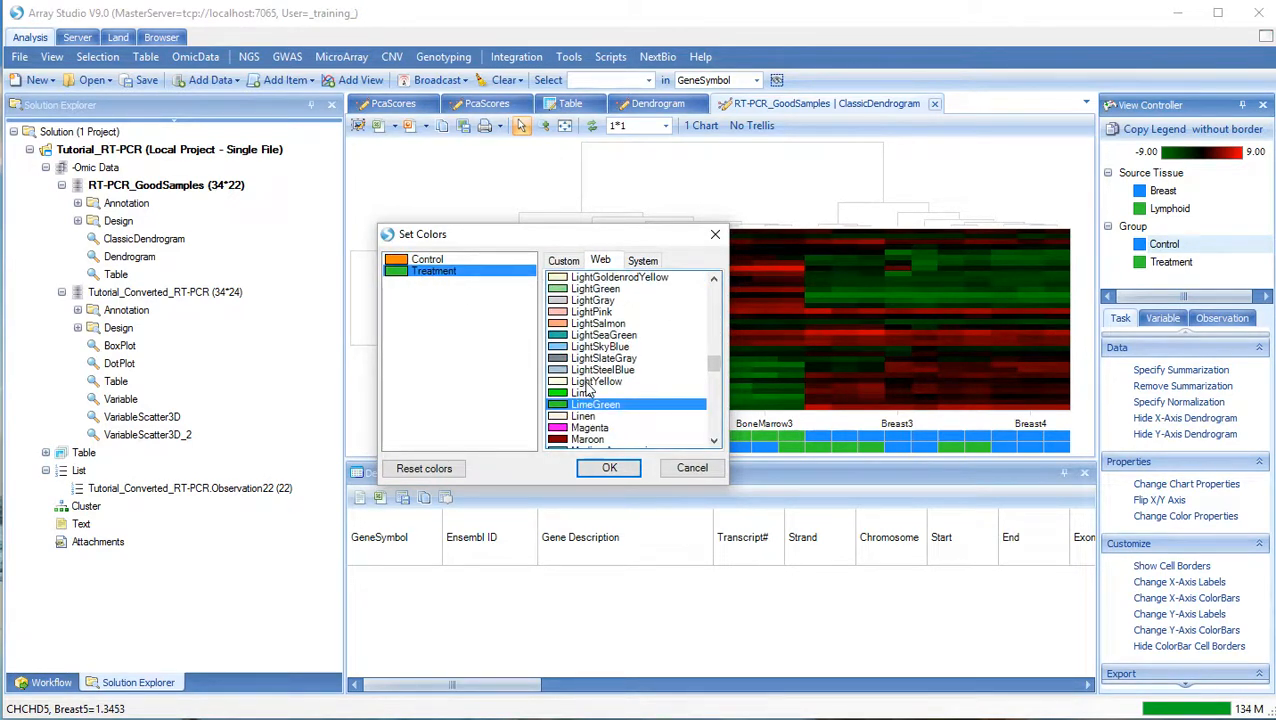
left_click(565, 394)
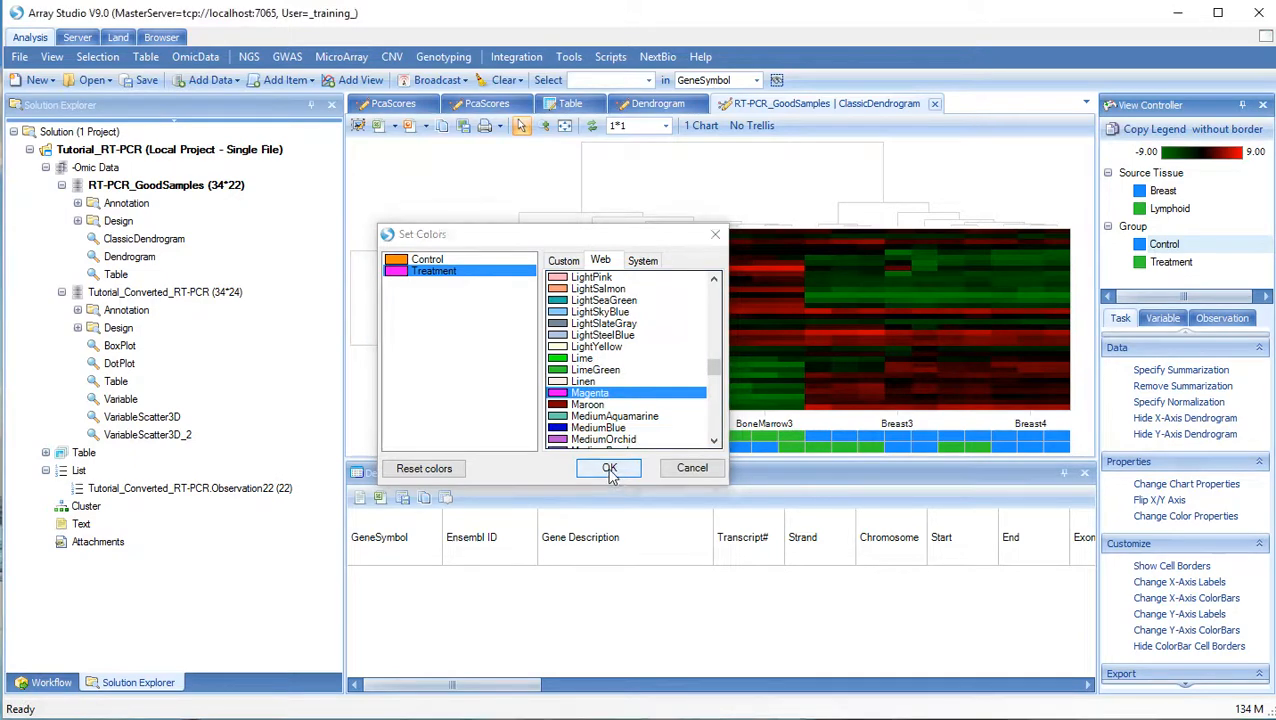
left_click(609, 468)
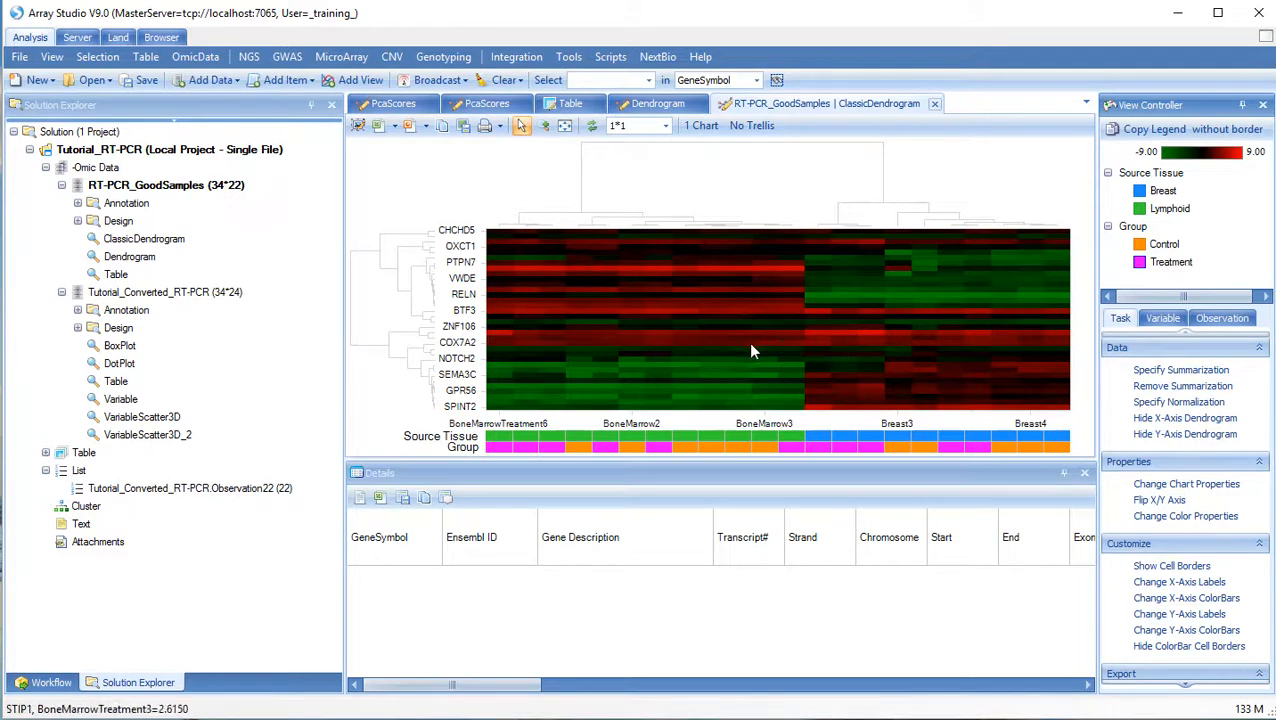
Step: Select two gene blocks in the heatmap's leftmost sample columns, from PTPN7 to RELN and from SEMA3C to SPINT2
left_click(354, 144)
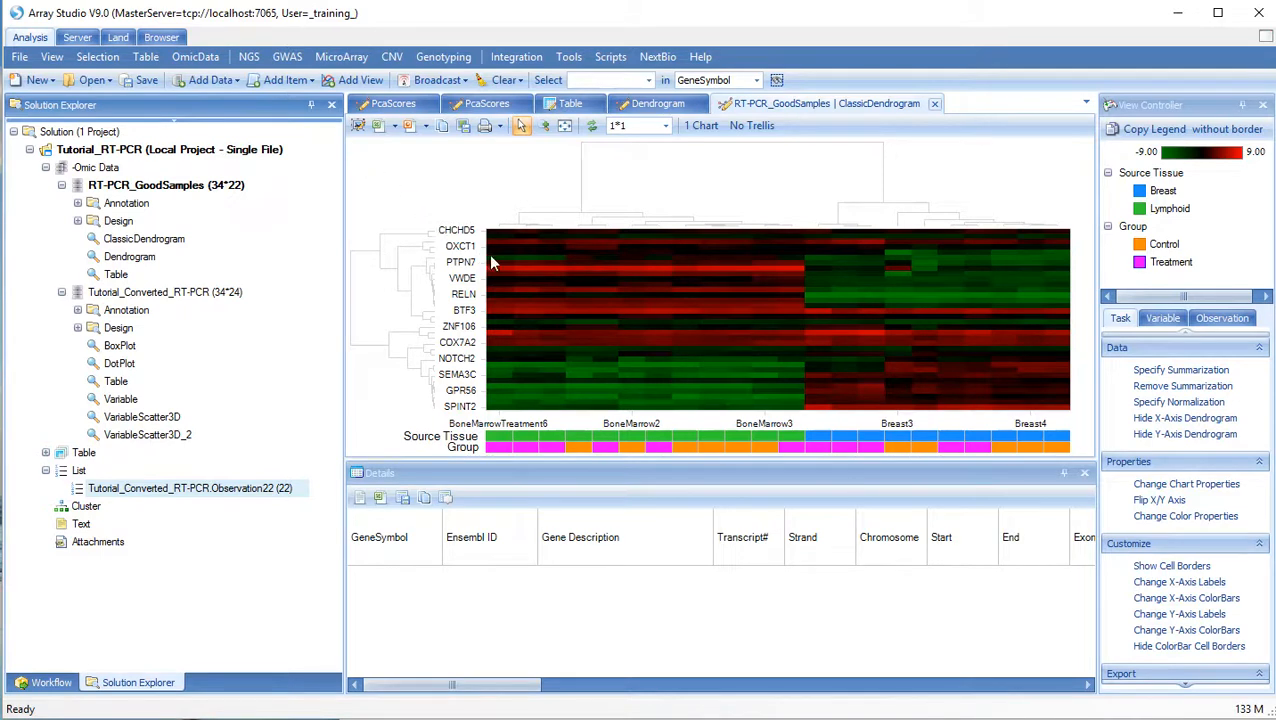
left_click_drag(493, 258, 558, 307)
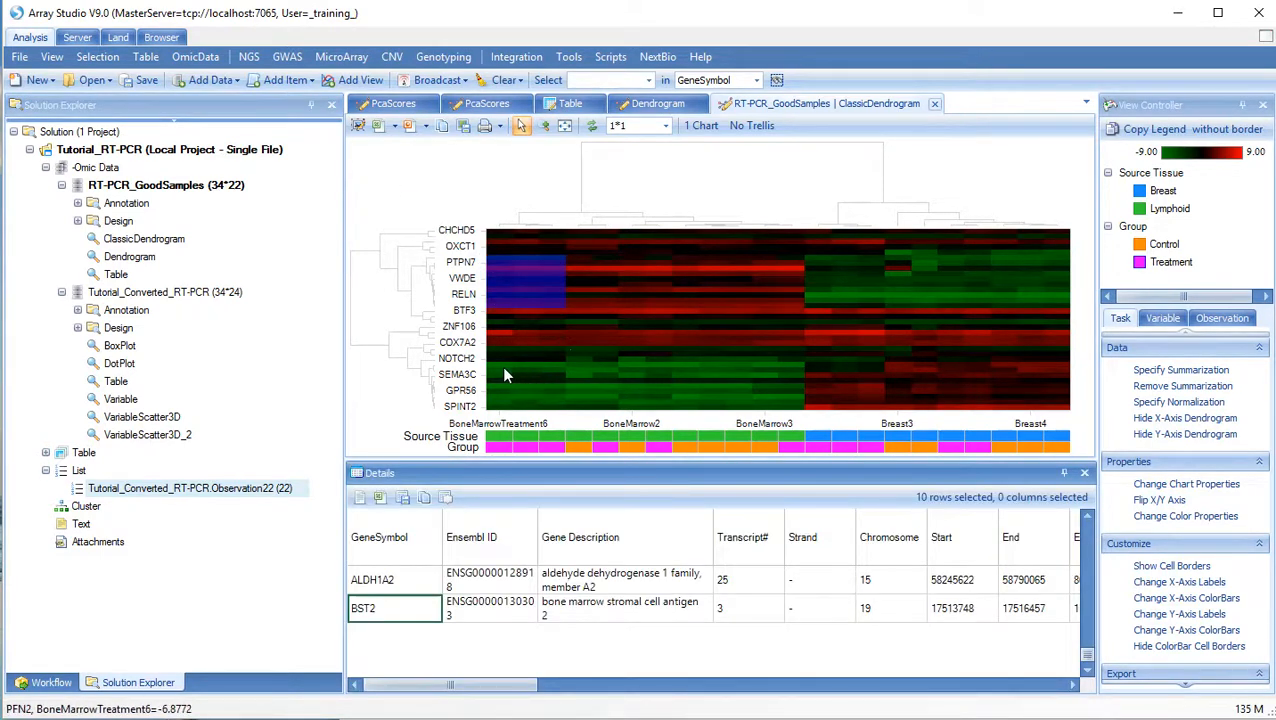
left_click_drag(503, 364, 540, 409)
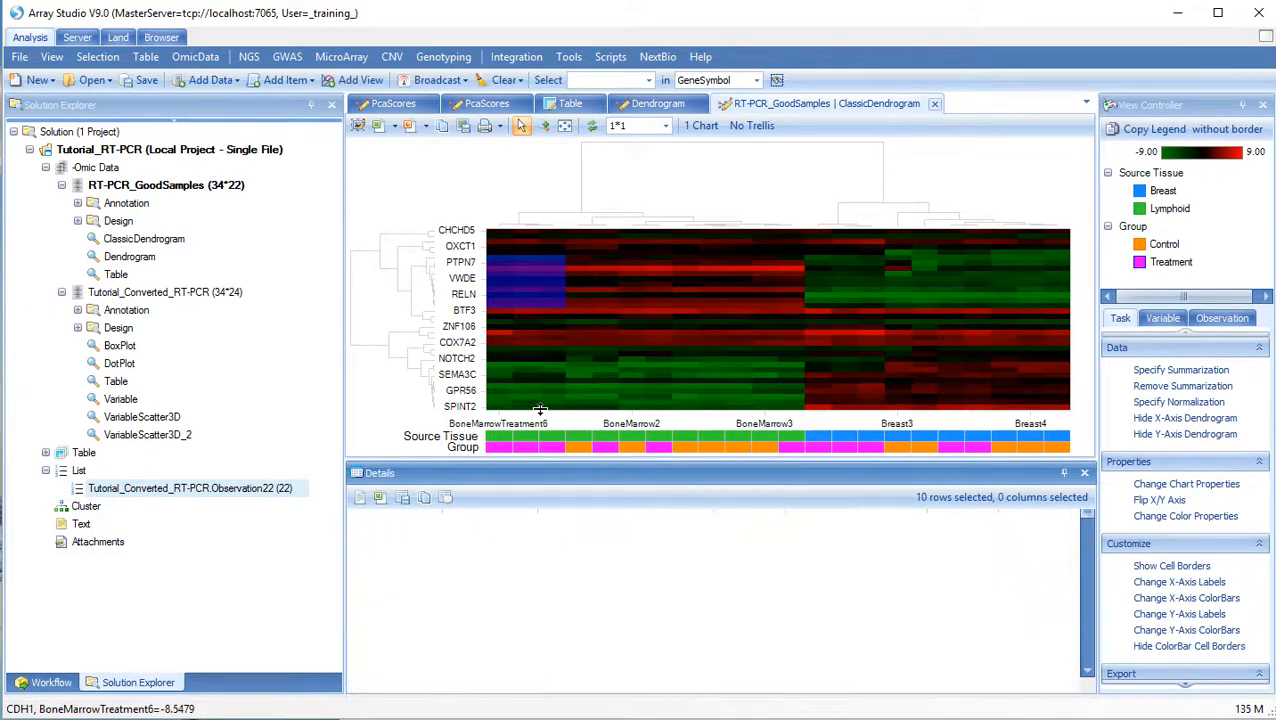
Step: Add a list from the selected rows, using GeneSymbol as the source and SelectedGeneSymbols as the list name
right_click(80, 474)
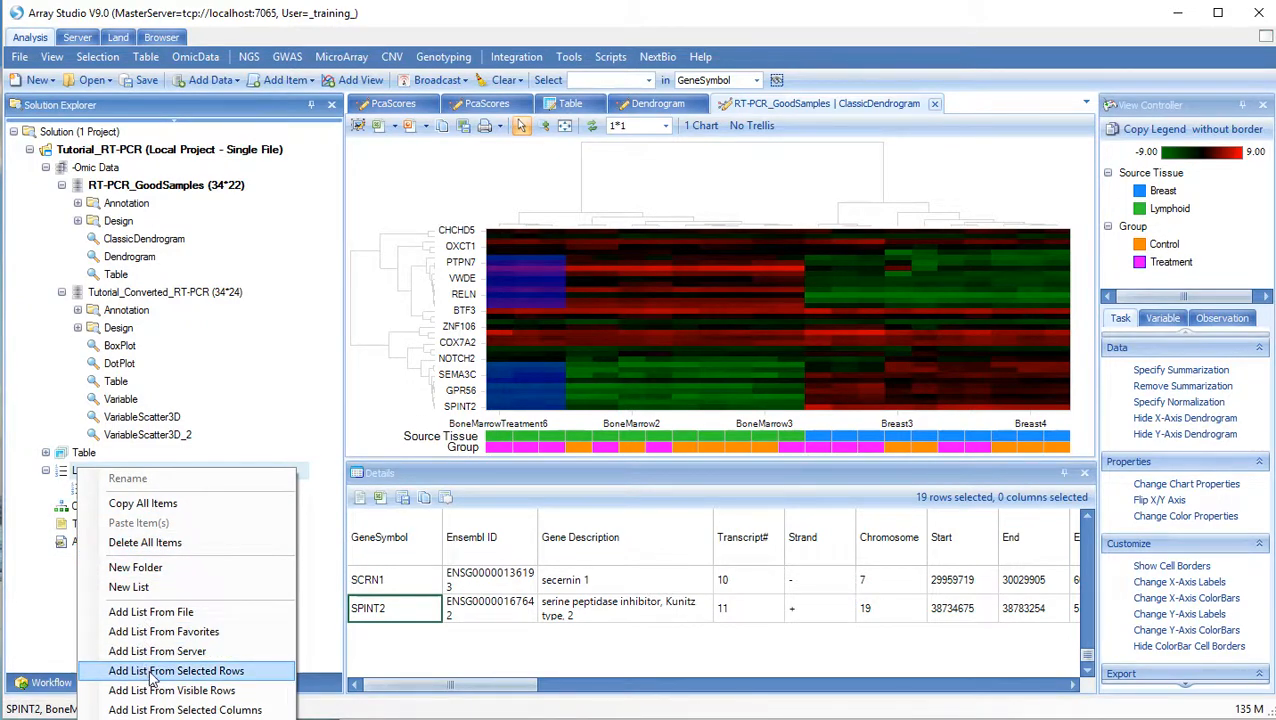
left_click(151, 673)
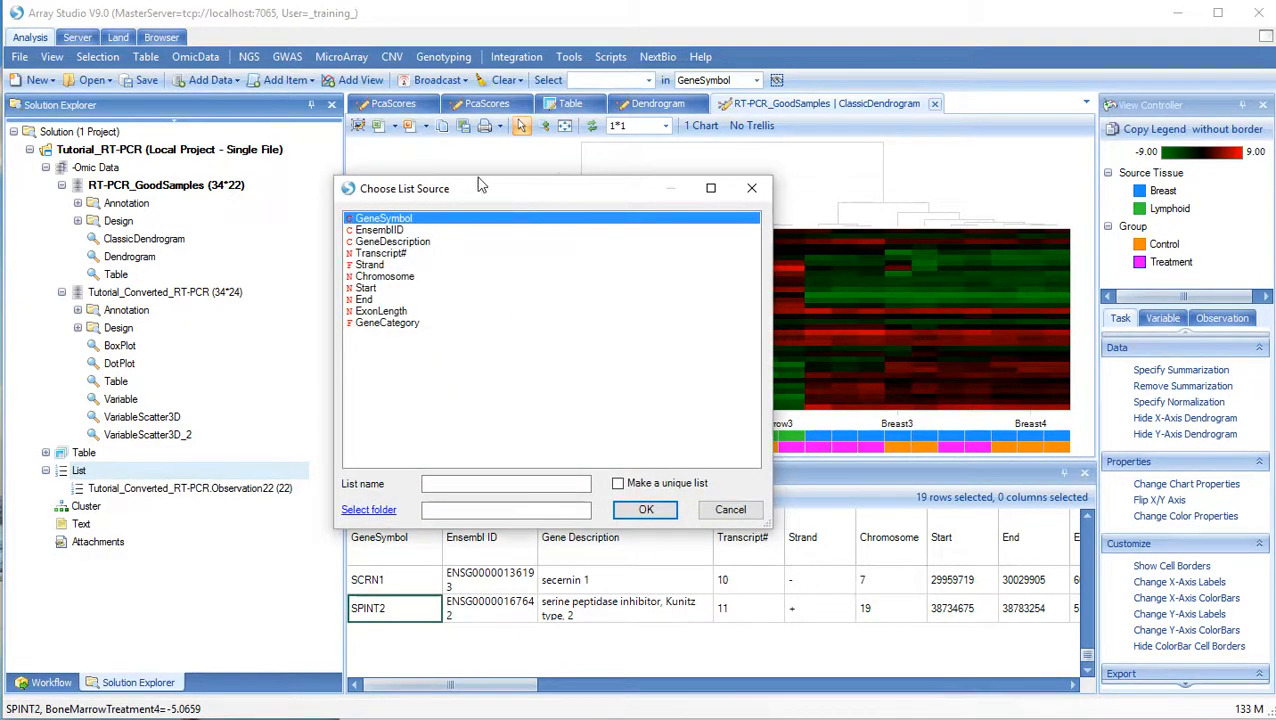
left_click_drag(530, 186, 238, 147)
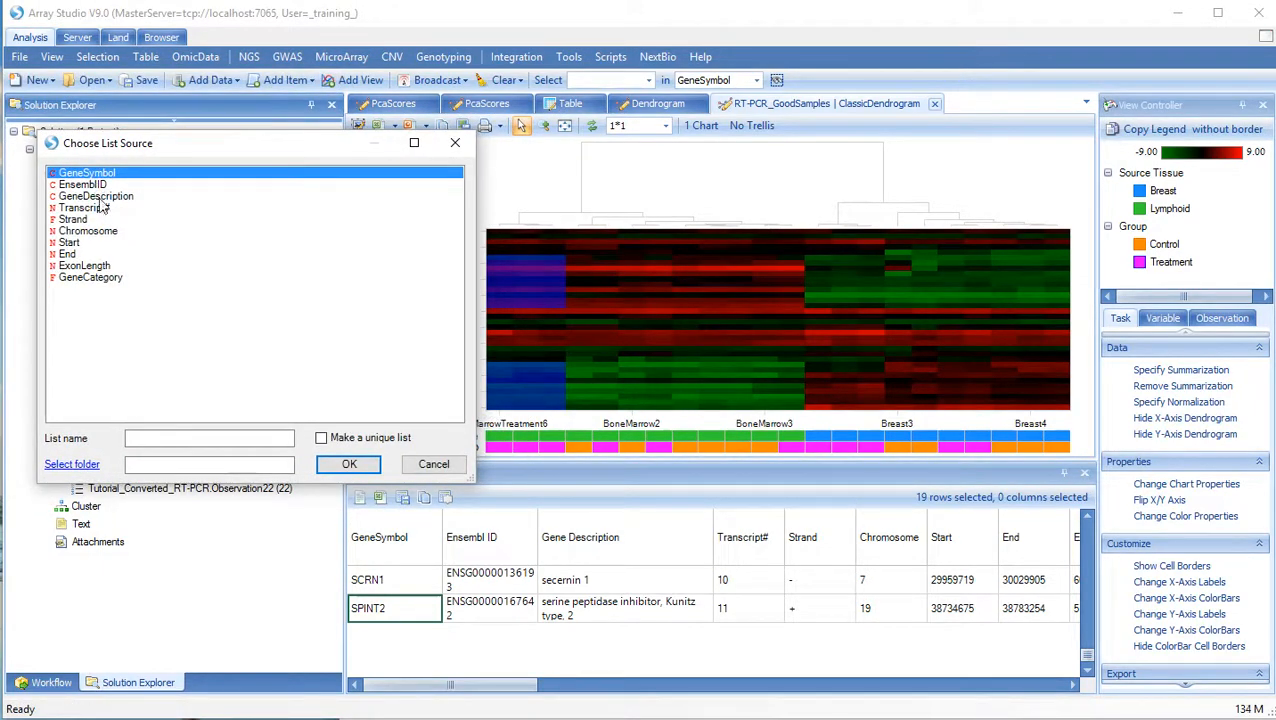
left_click(155, 440)
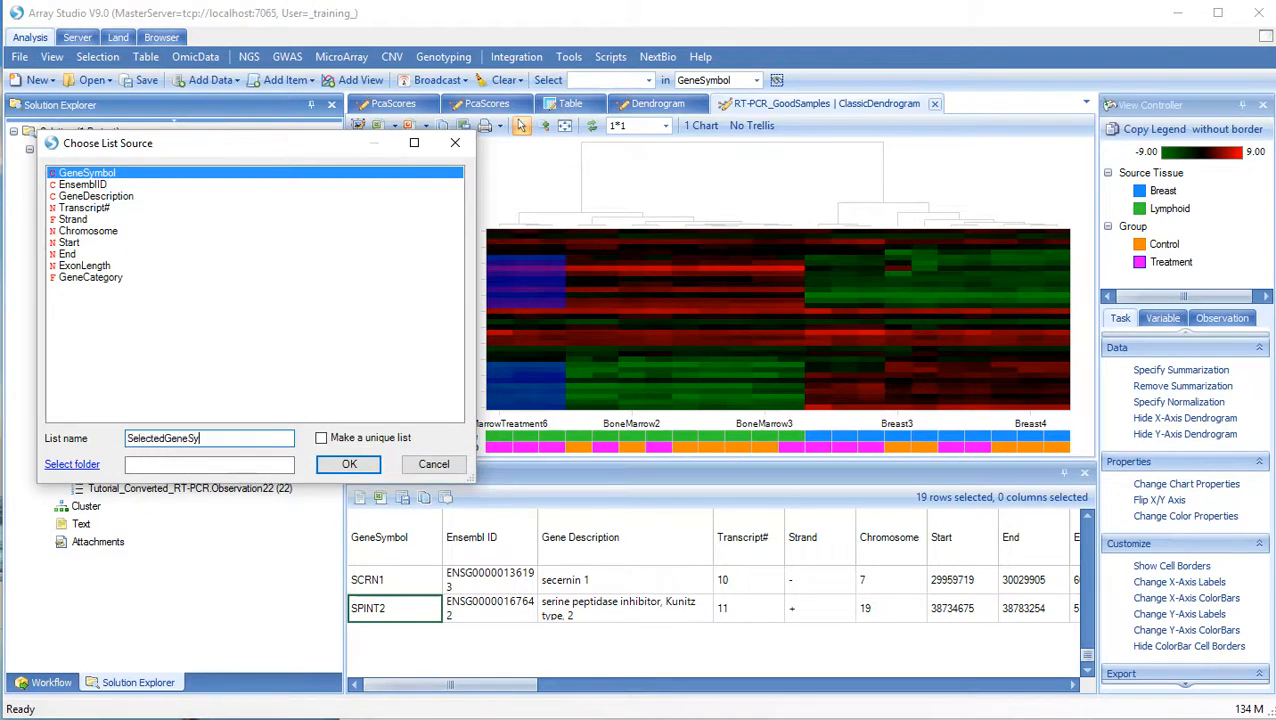
type("SelectedGeneSymbols")
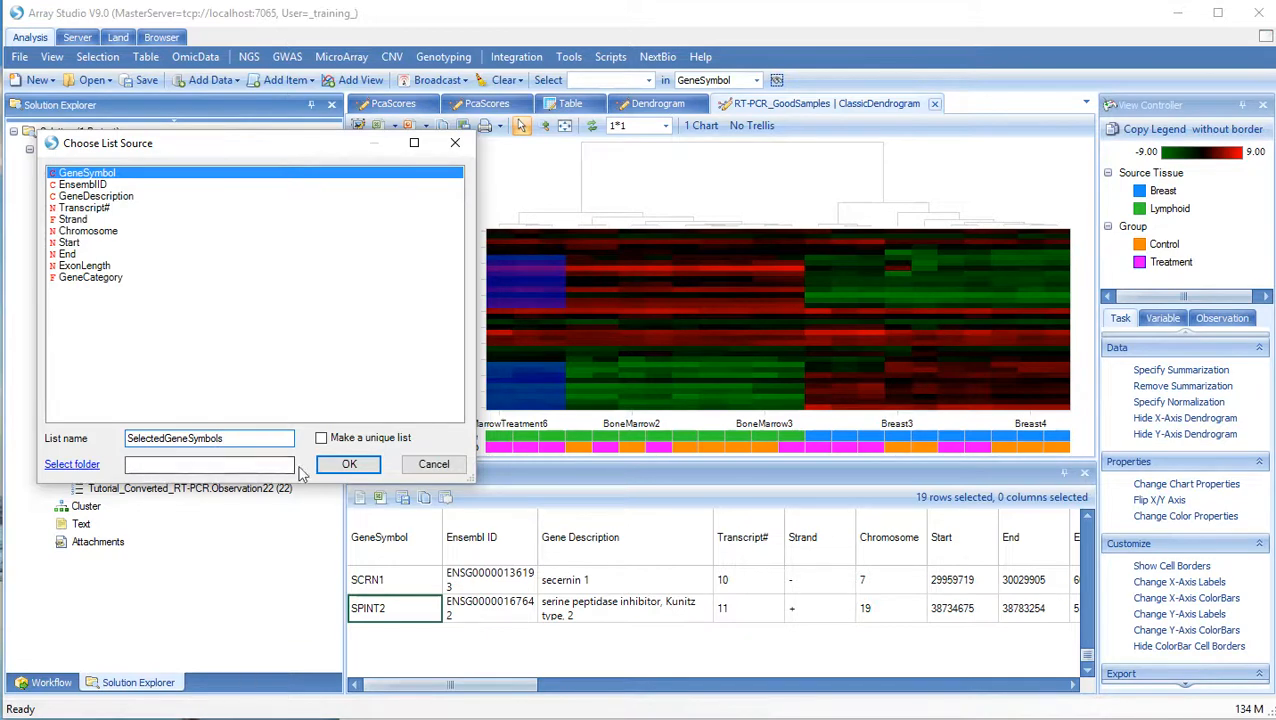
left_click(345, 466)
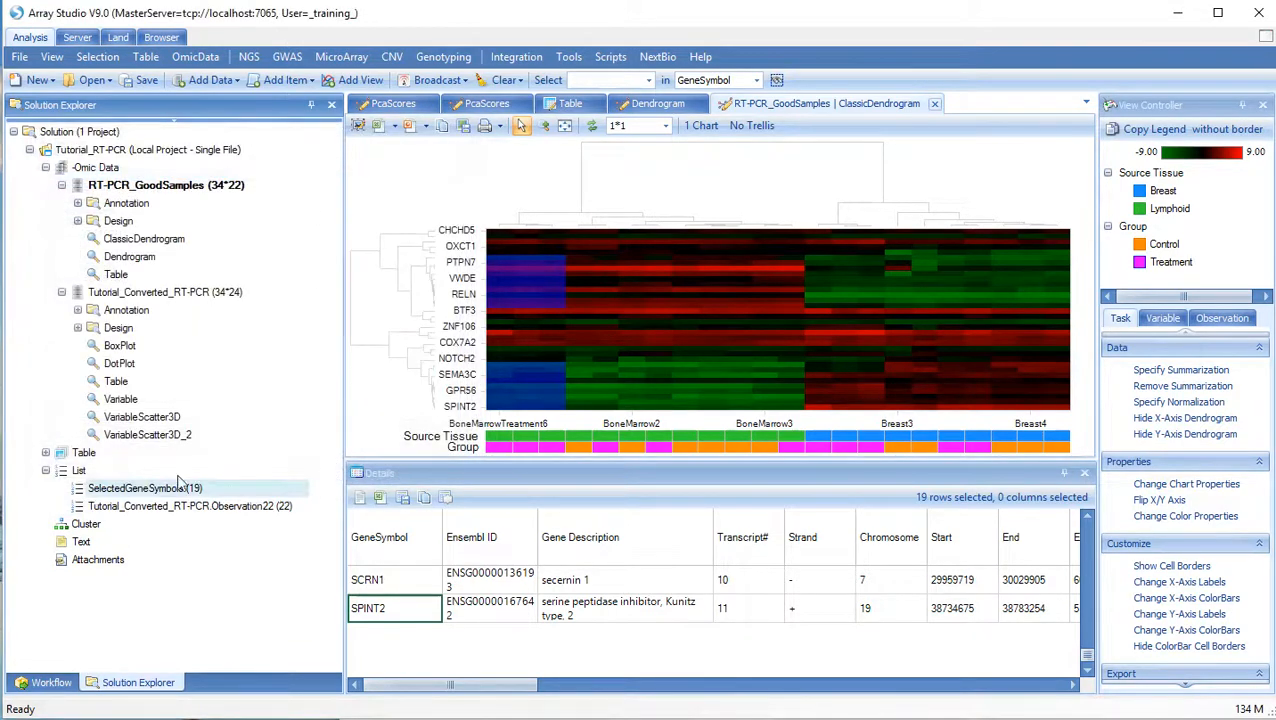
Step: Open the SelectedGeneSymbols list to review its genes against the heatmap, and close it
double_click(120, 490)
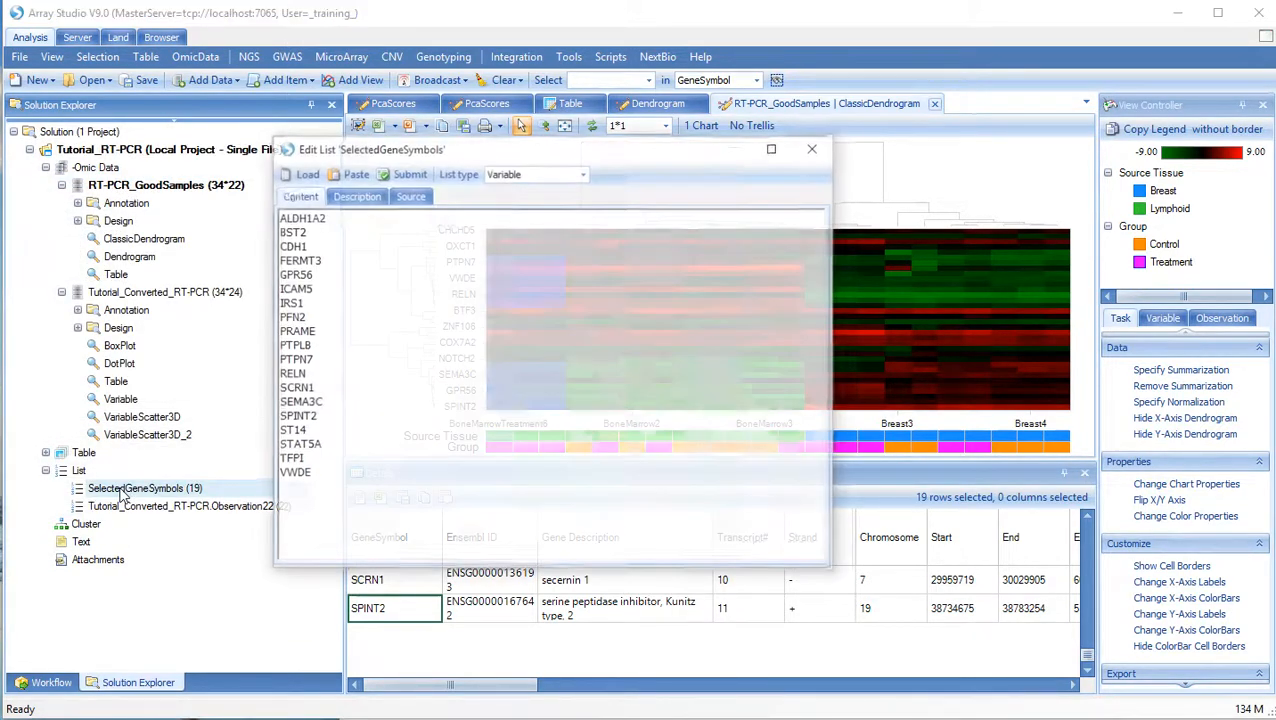
left_click_drag(398, 135, 493, 135)
left_click_drag(612, 128, 689, 146)
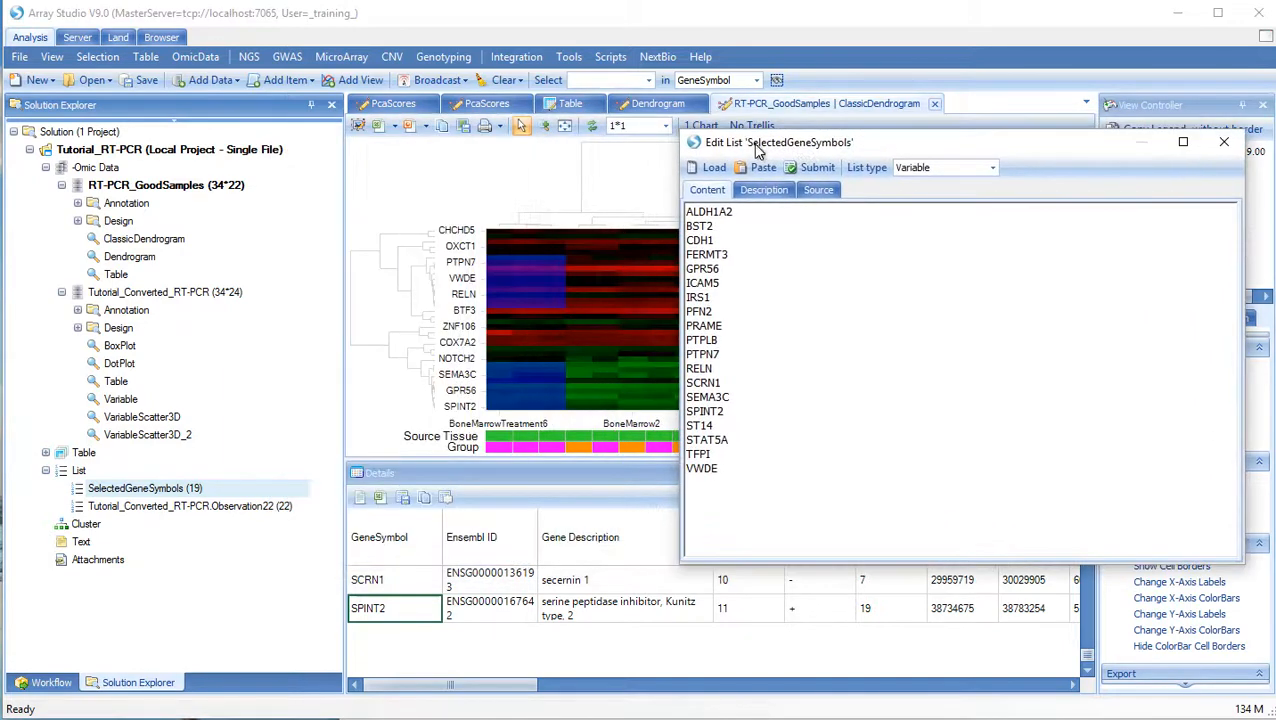
double_click(693, 146)
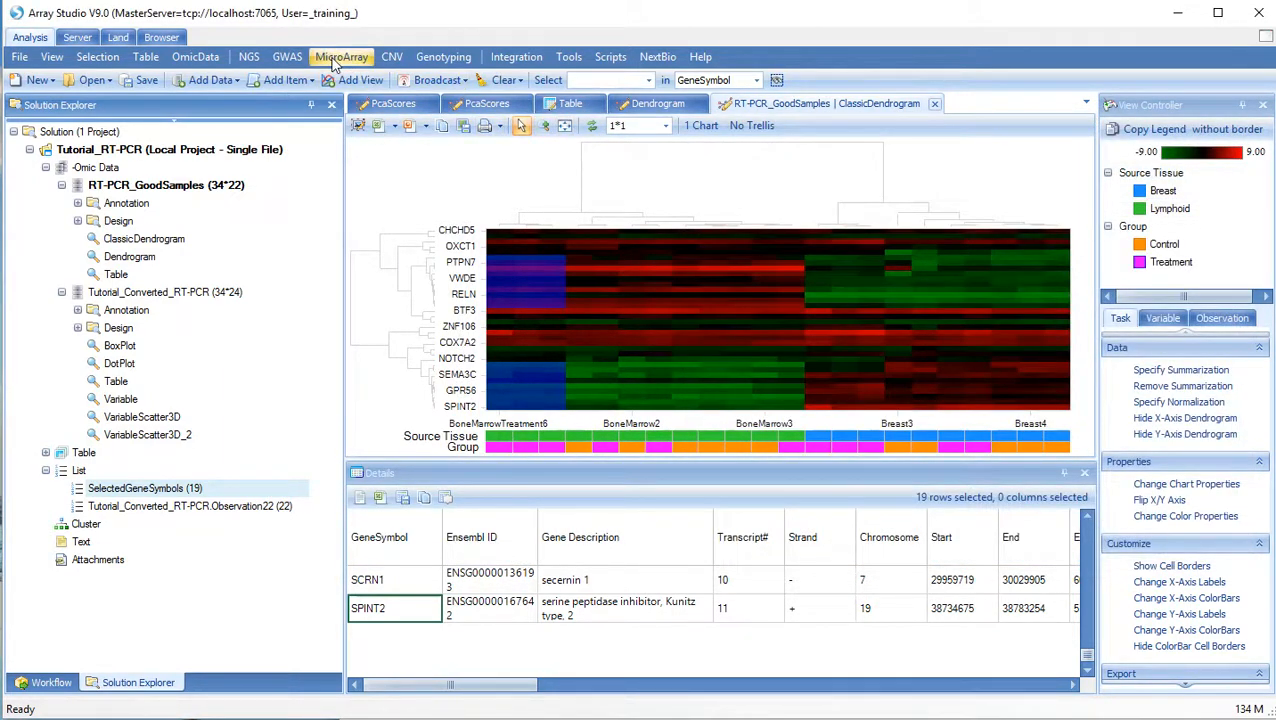
Step: Start Hierarchical Clustering on RT-PCR_GoodSamples with customized variables taken from the SelectedGeneSymbols list
left_click(335, 62)
mouse_move(368, 164)
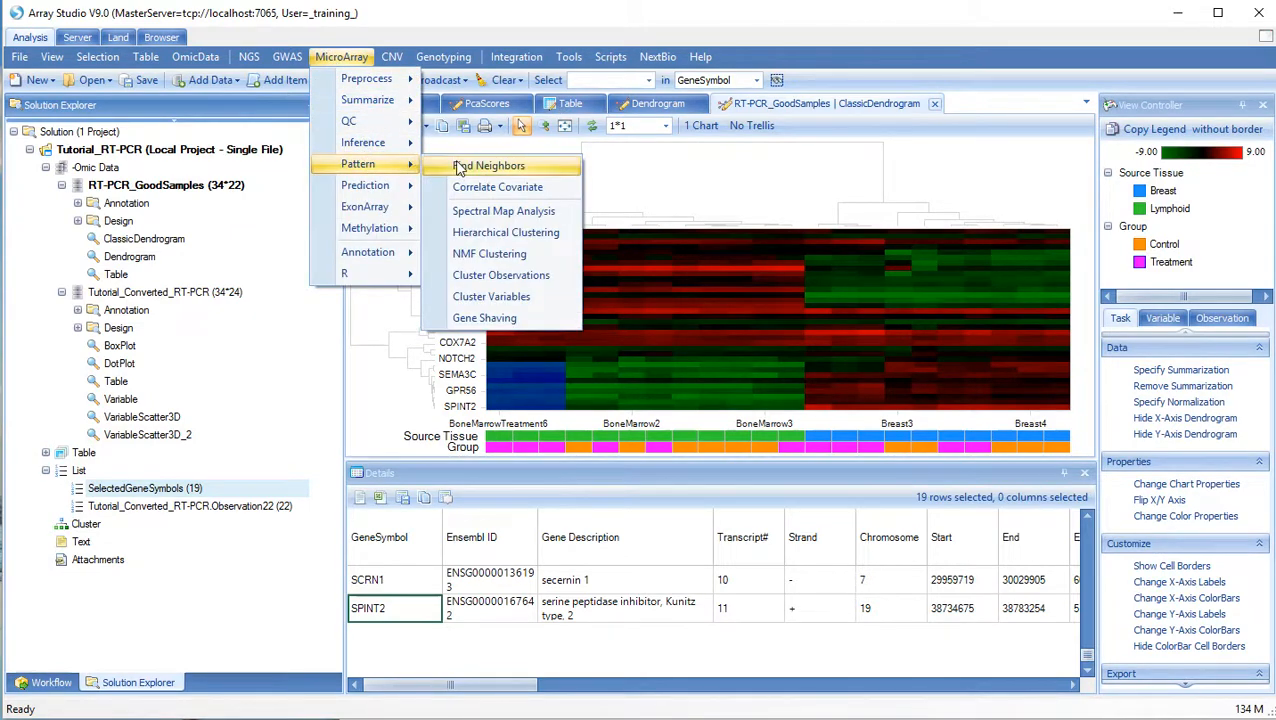
left_click(486, 231)
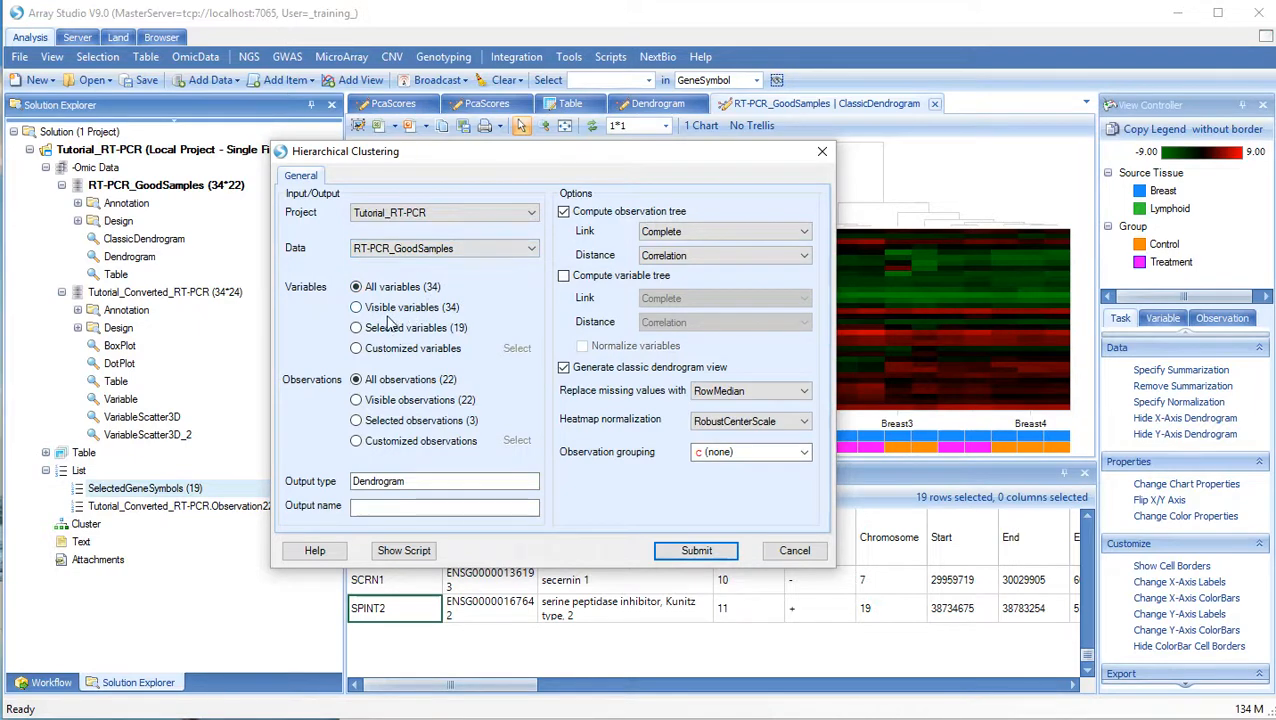
left_click(356, 349)
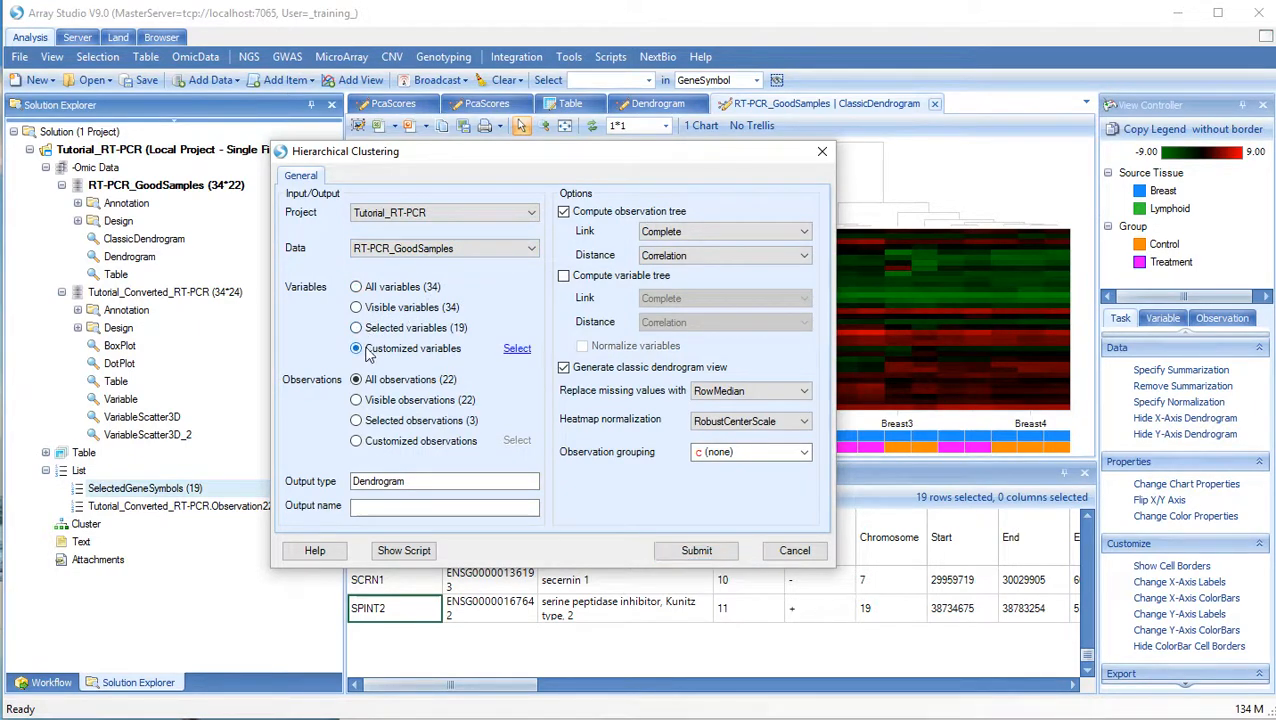
left_click(516, 350)
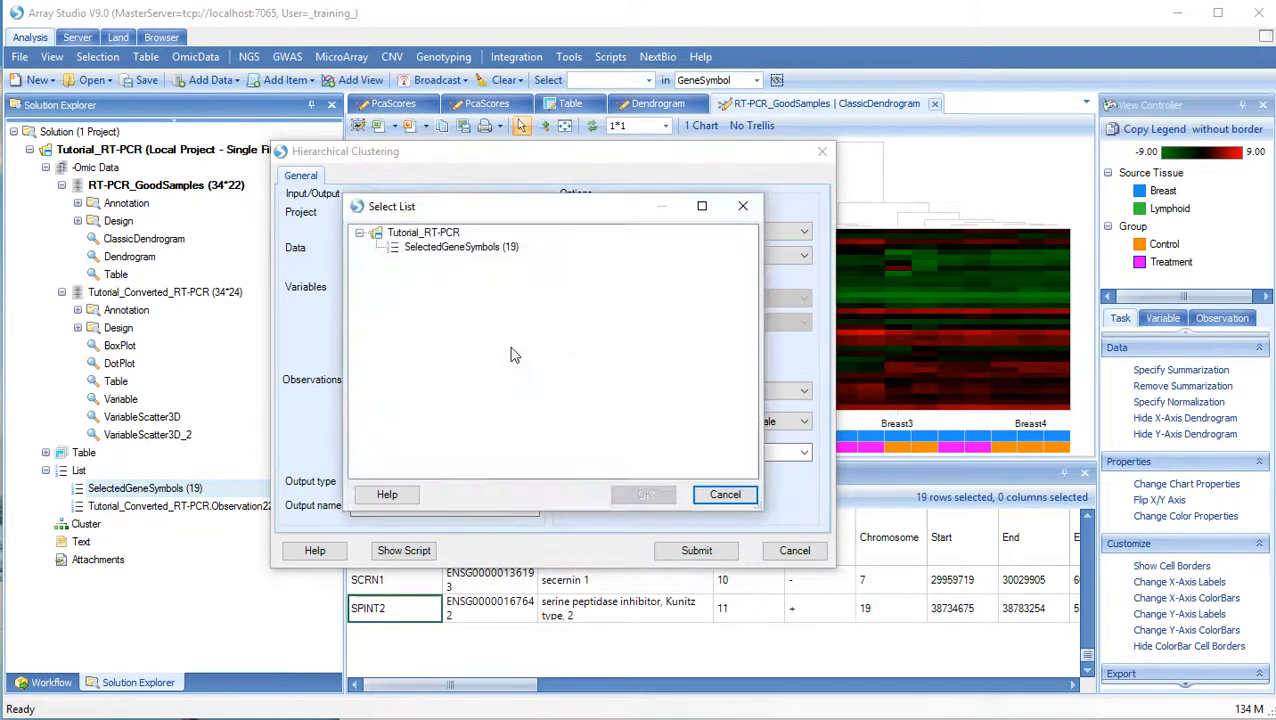
left_click(478, 247)
left_click(643, 495)
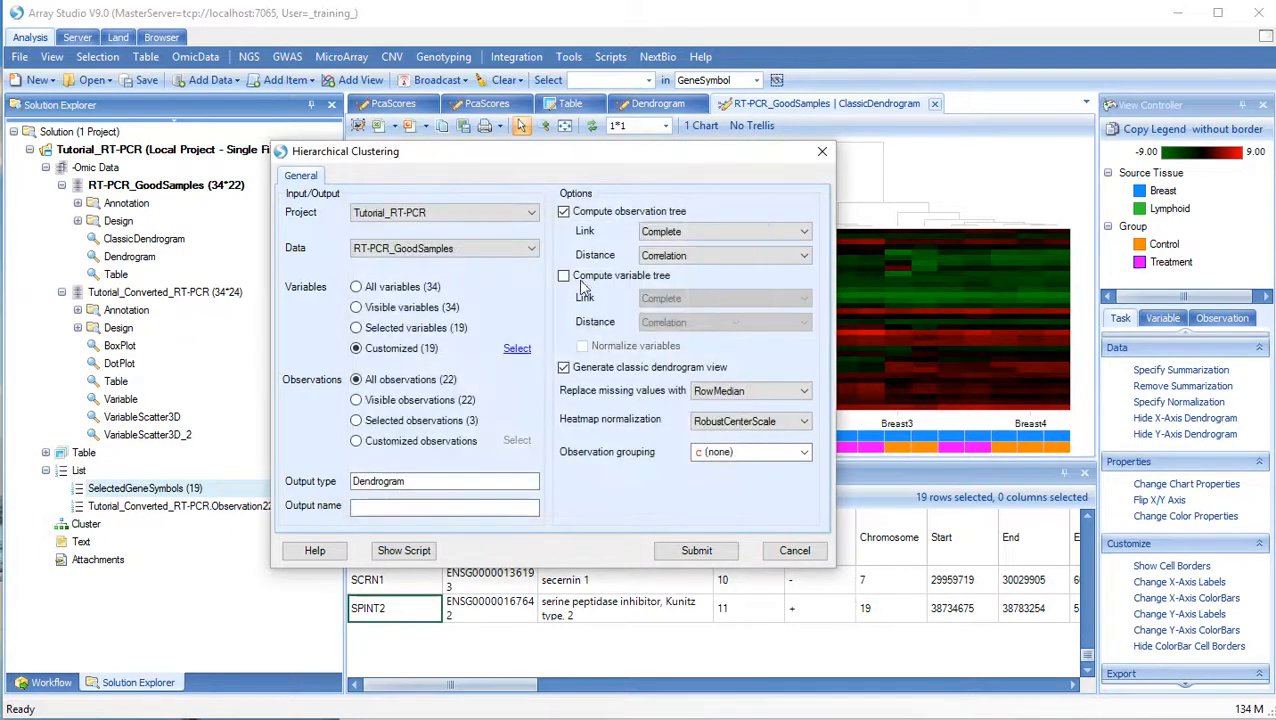
Step: Enable the variable tree, keep RowMedian for replacing missing values, and set the heatmap normalization to None
left_click(564, 276)
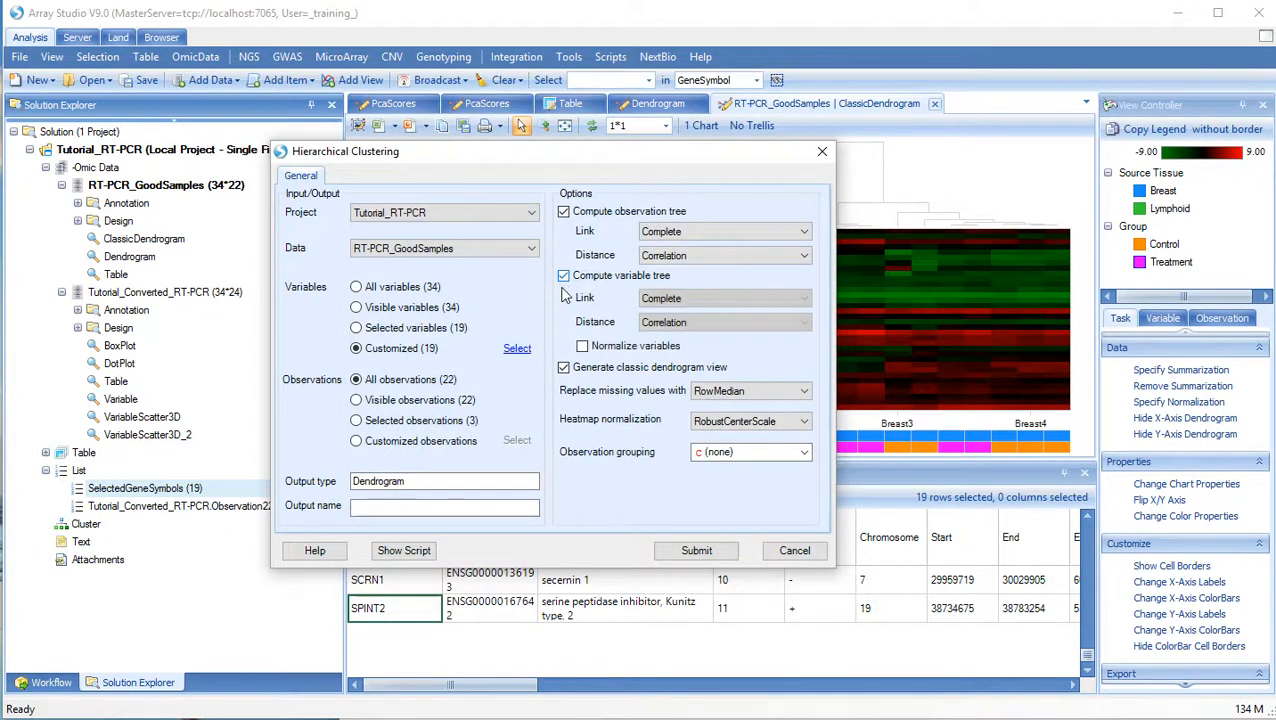
left_click(735, 391)
left_click(725, 409)
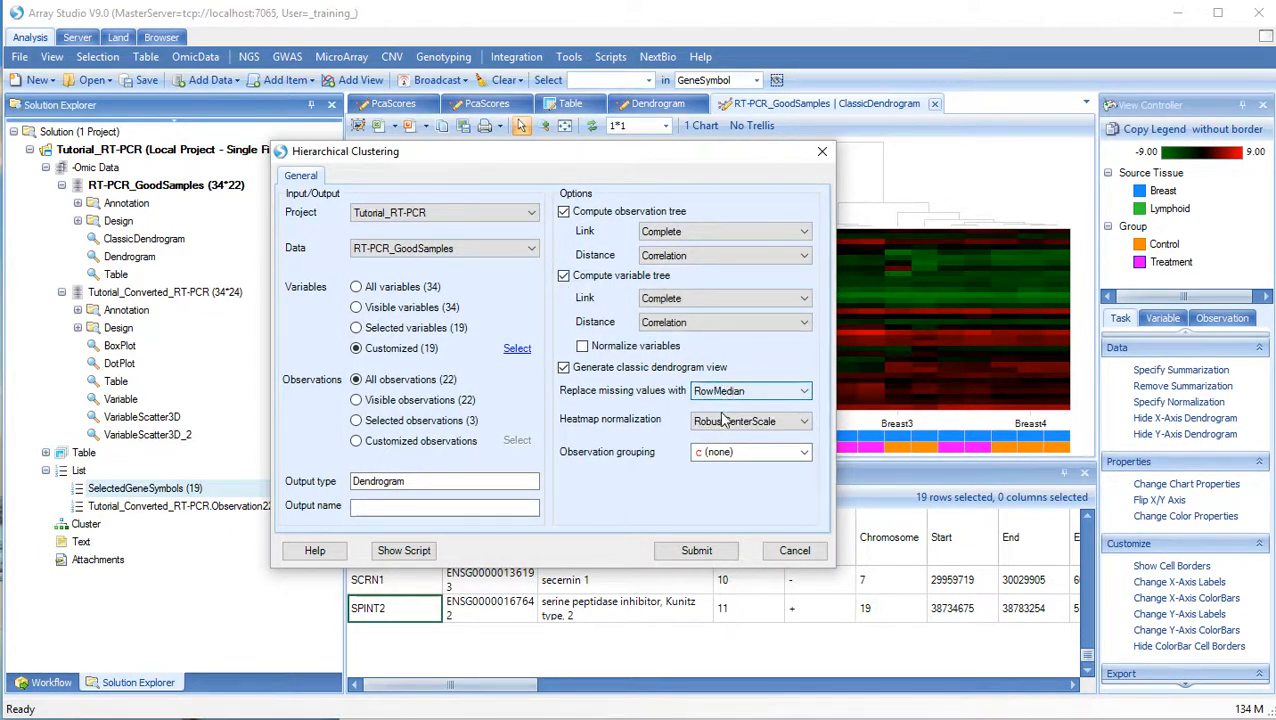
left_click(724, 421)
left_click(705, 438)
Step: Name the clustering output HC_SelectedGenes and submit the analysis
left_click(464, 508)
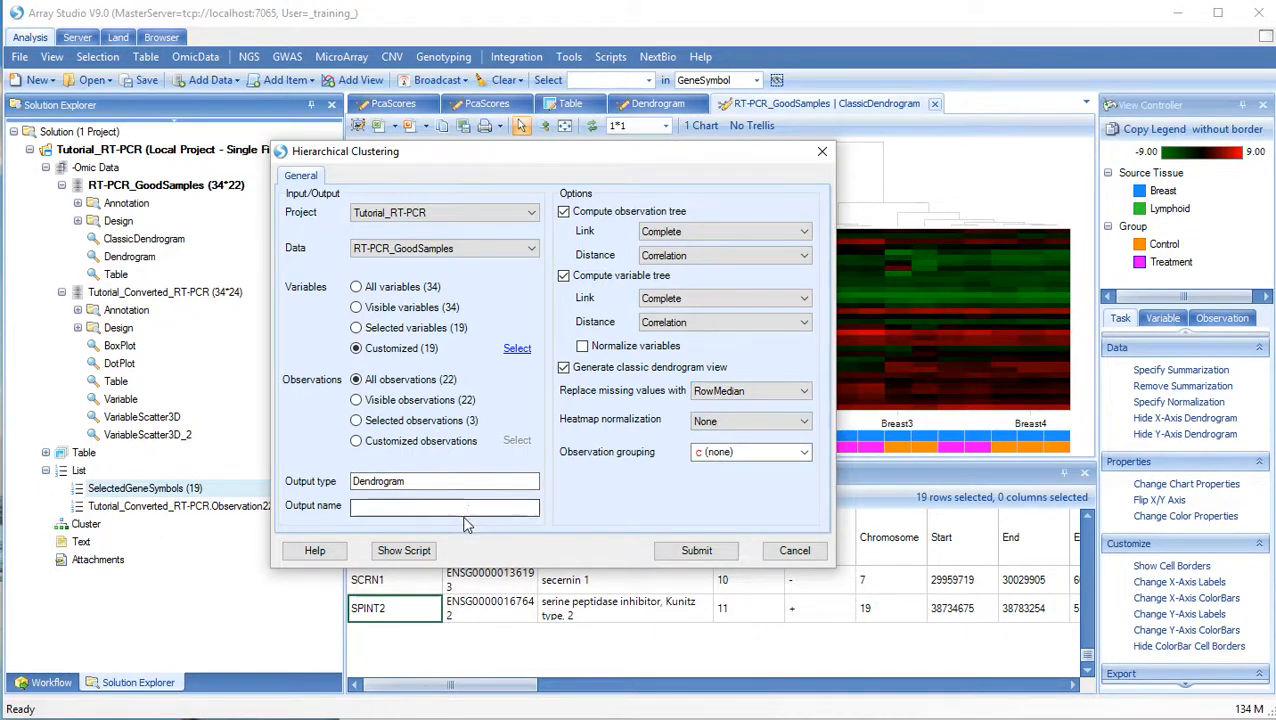
type("HC_SelectedG")
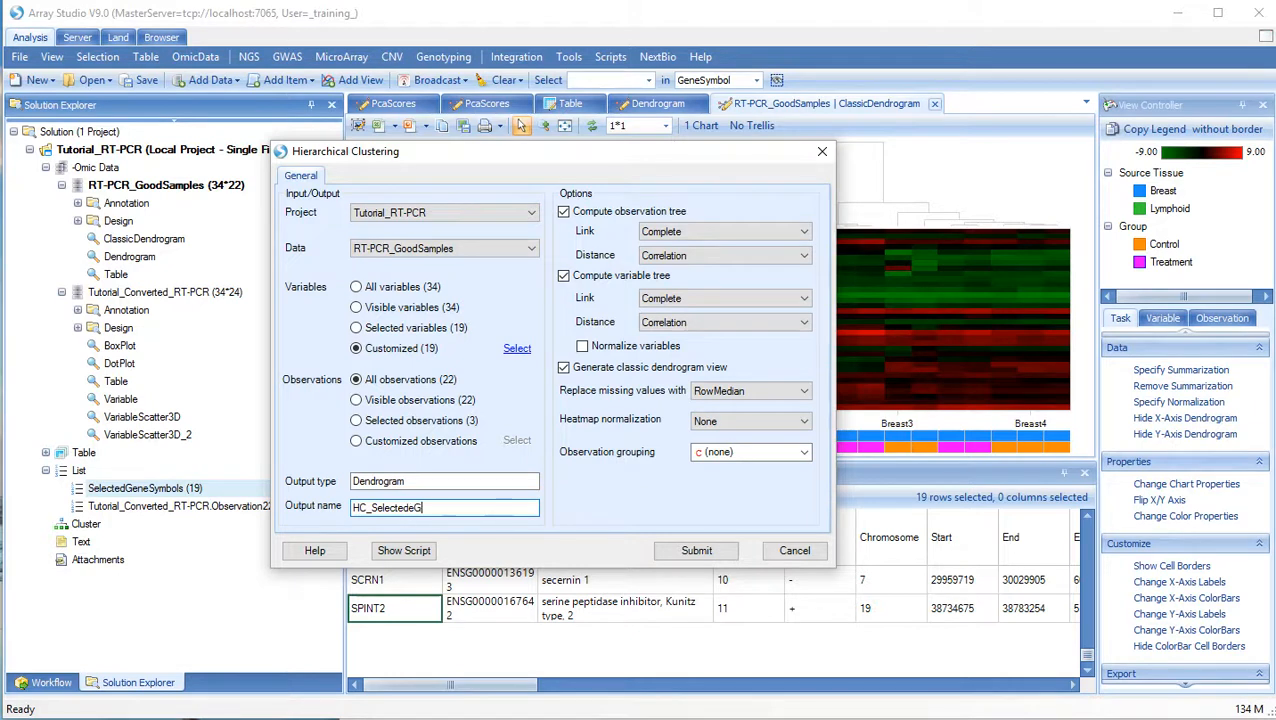
type("deGen")
key("BackSpace")
key("BackSpace")
key("BackSpace")
type("Denes")
left_click(696, 550)
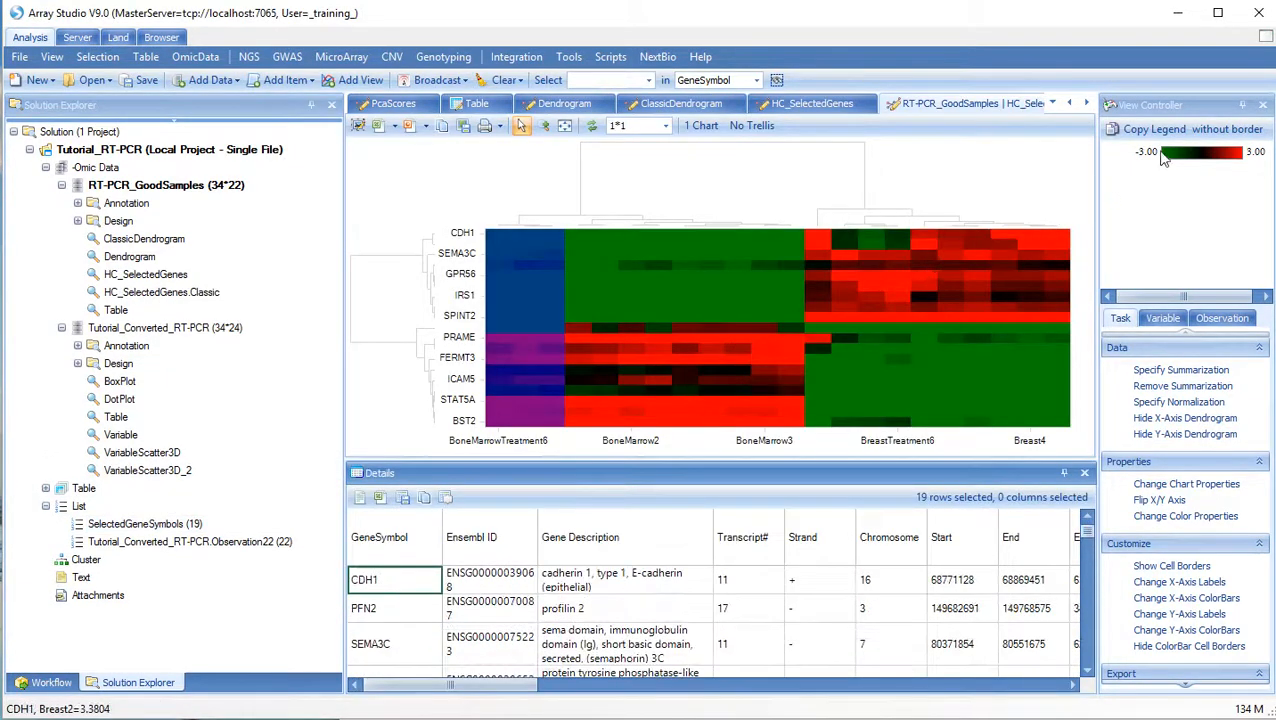
Step: Set the new heatmap's color scale to a high value of 8.00 and a low value of -8.00
left_click(1178, 158)
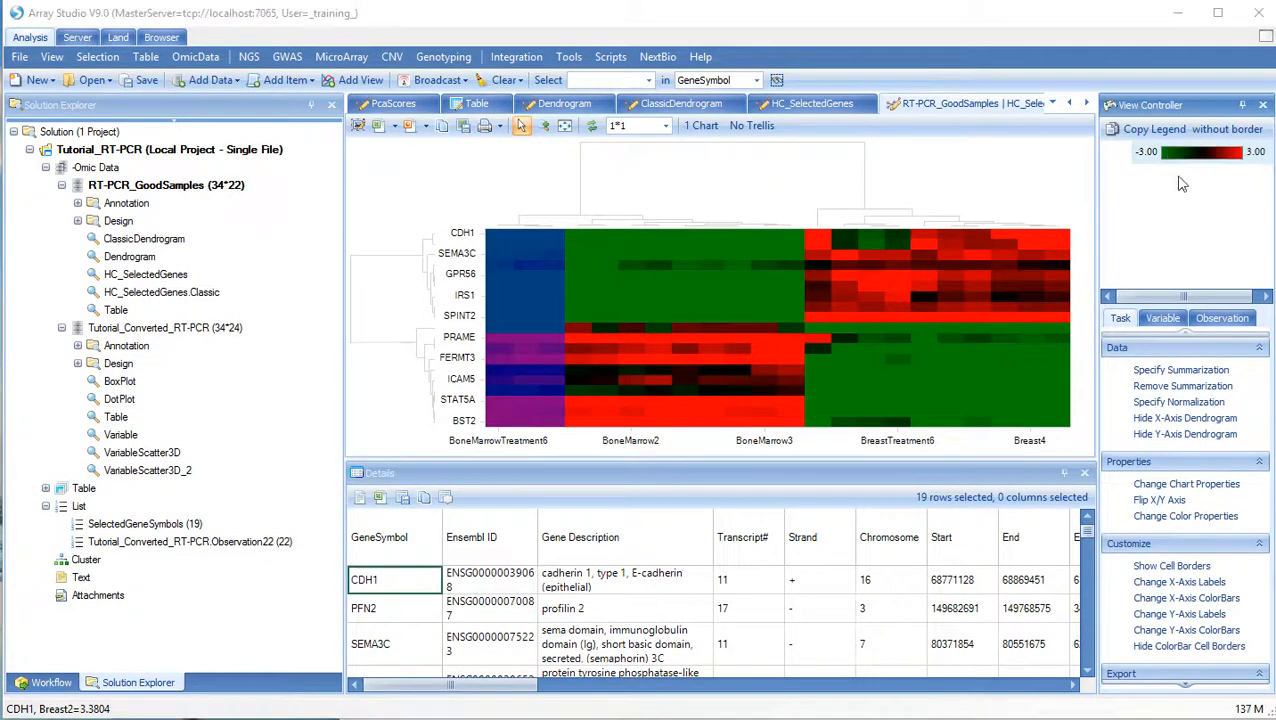
left_click(607, 393)
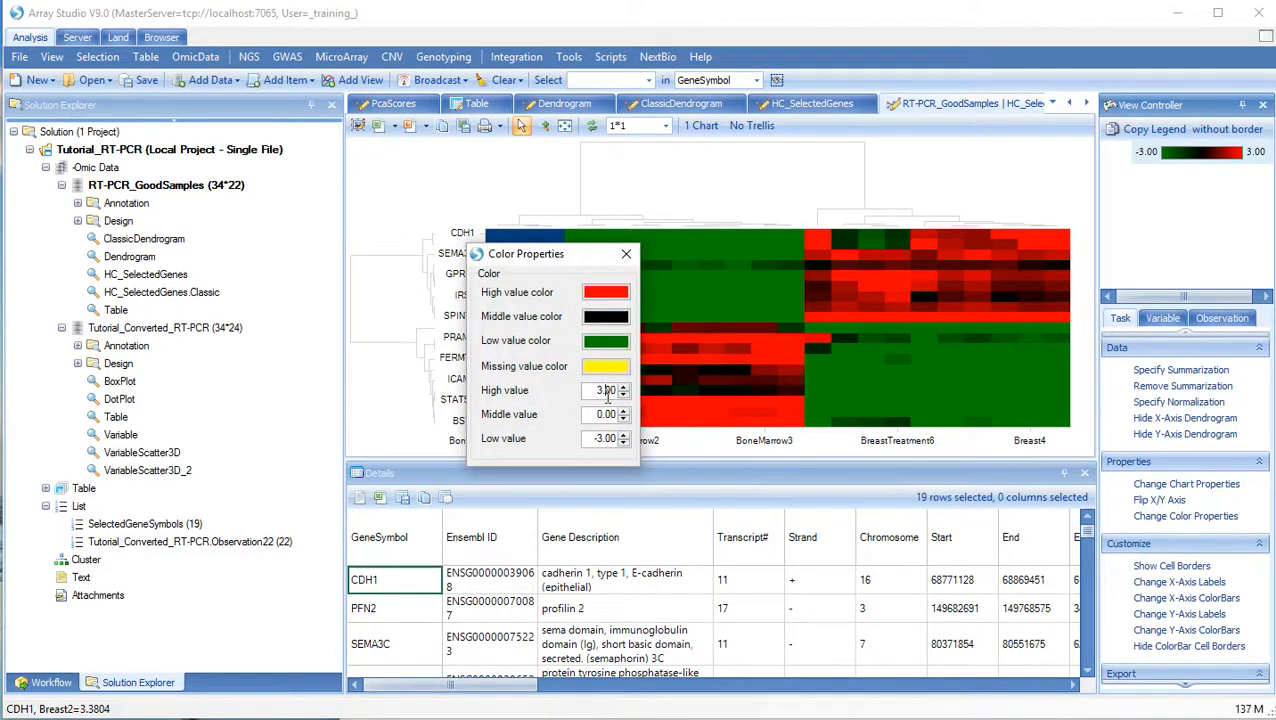
type("8")
left_click(612, 438)
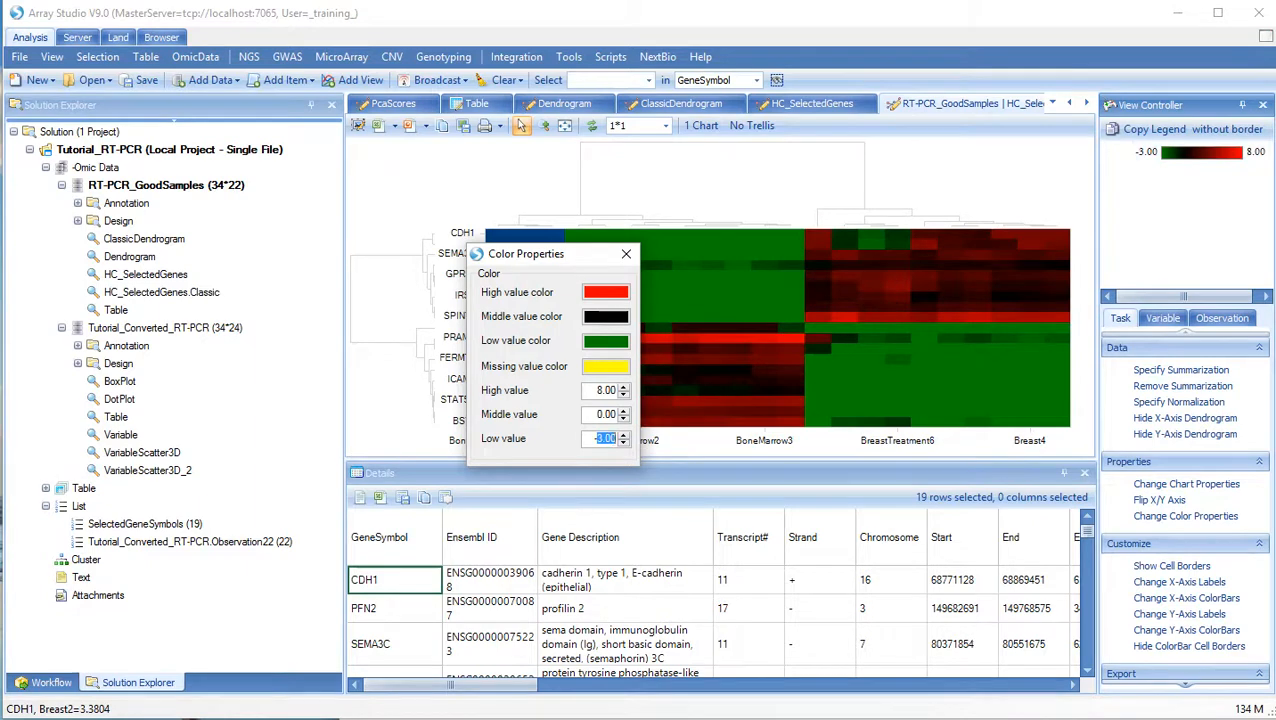
key("Return")
left_click(626, 254)
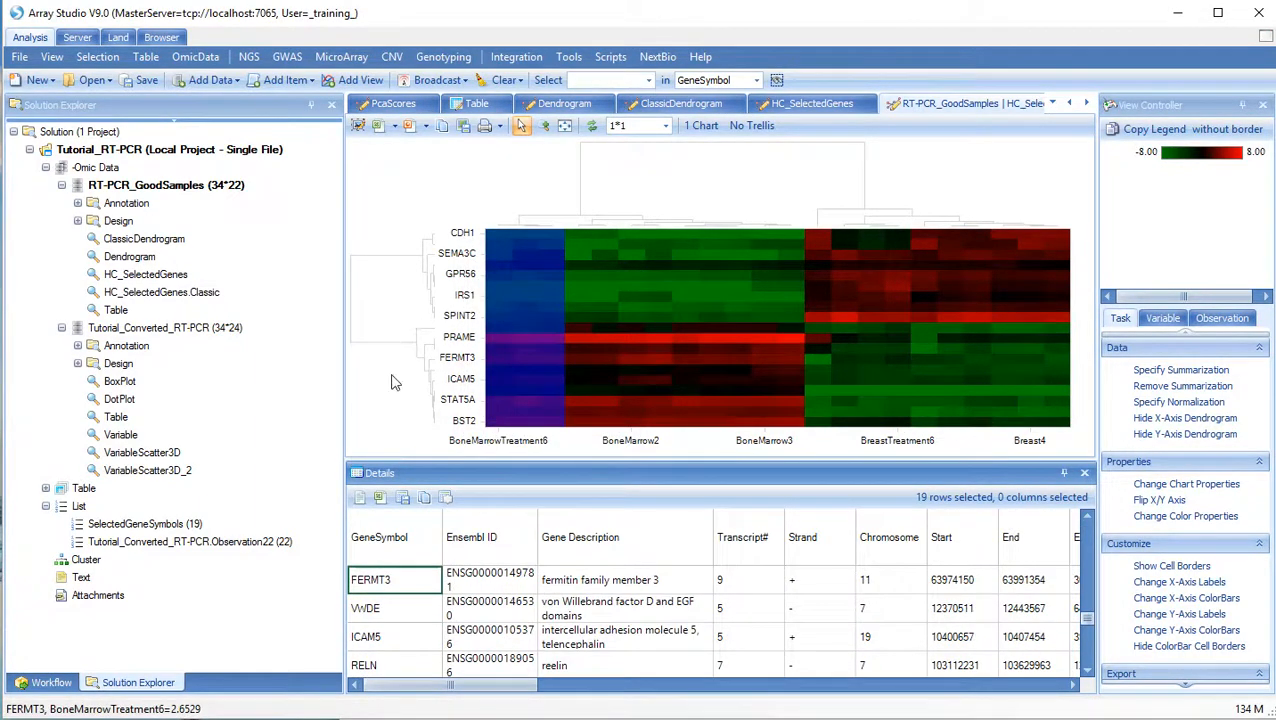
Step: Clear the heatmap selection and add Group and Source Tissue as color bars along the X-axis
left_click(405, 407)
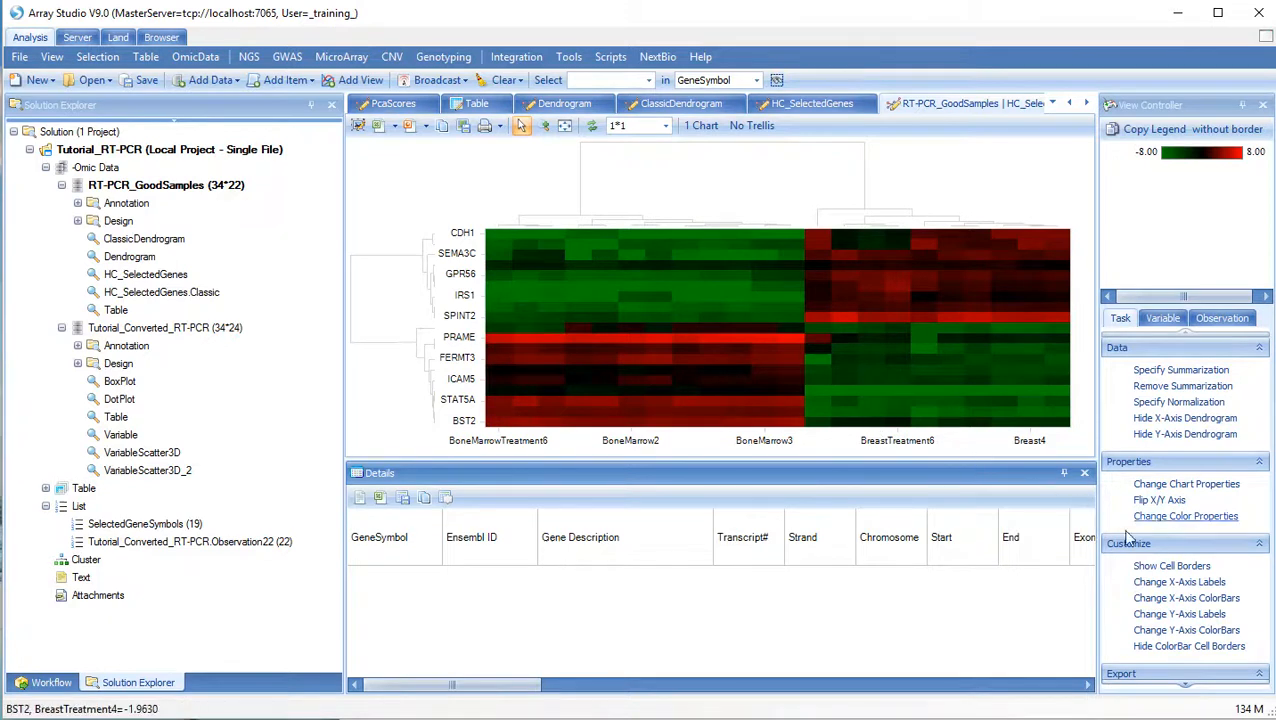
left_click(1161, 600)
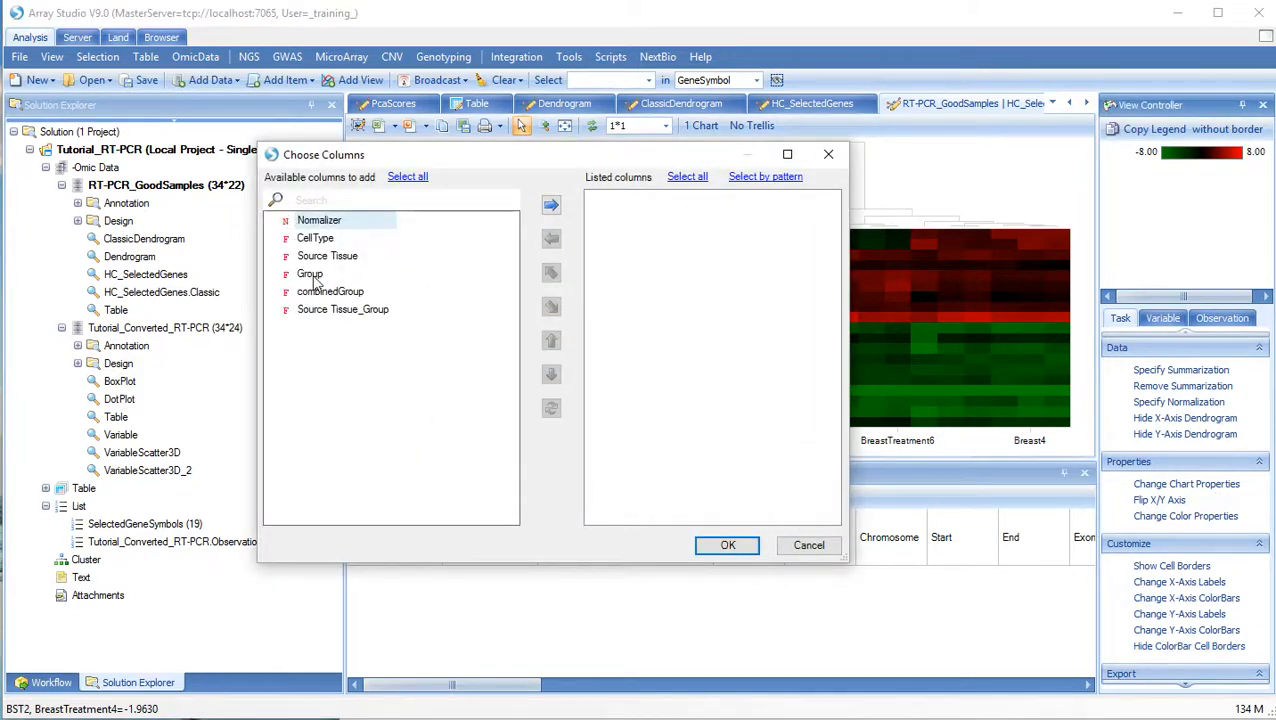
left_click(313, 279)
left_click(311, 257, "ctrl")
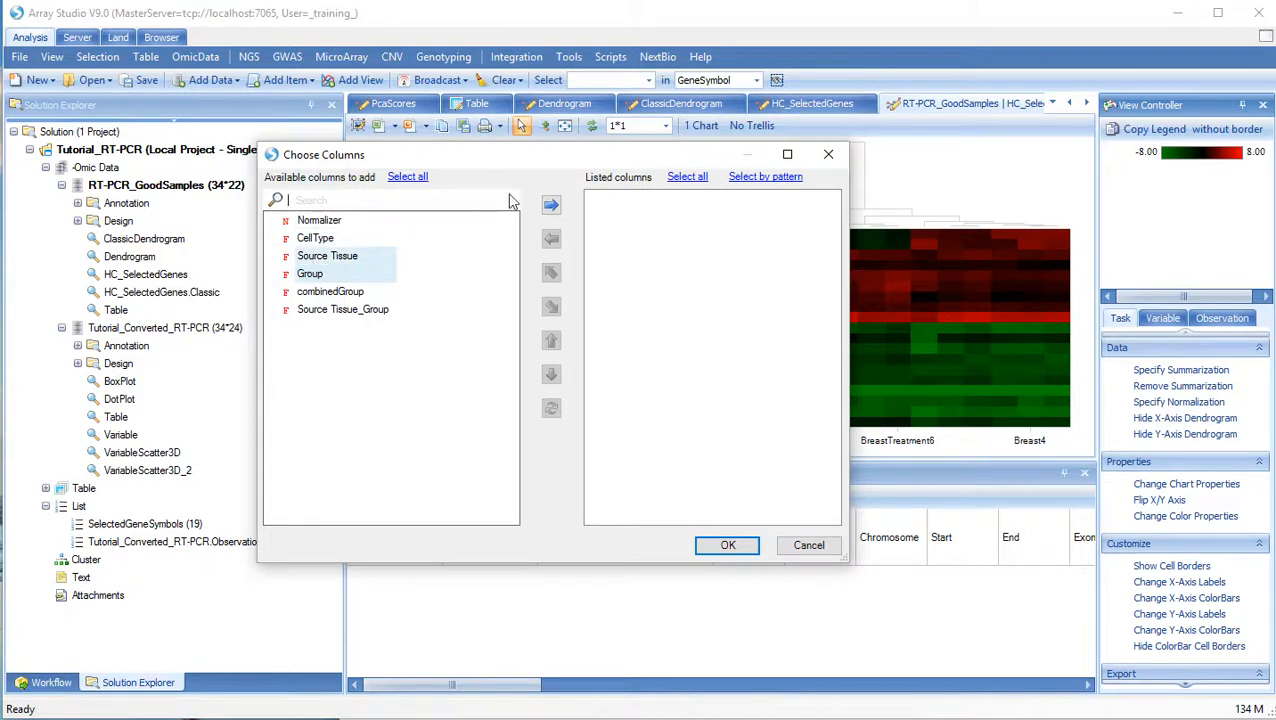
left_click(550, 205)
left_click(727, 547)
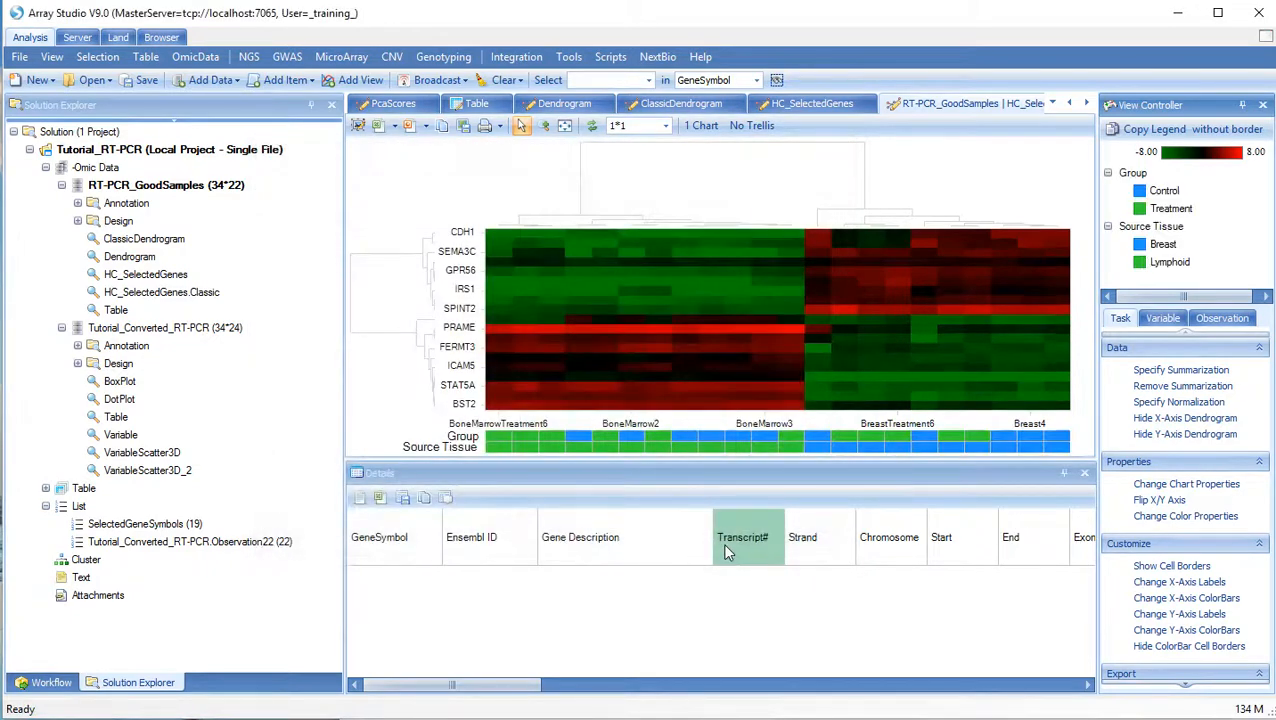